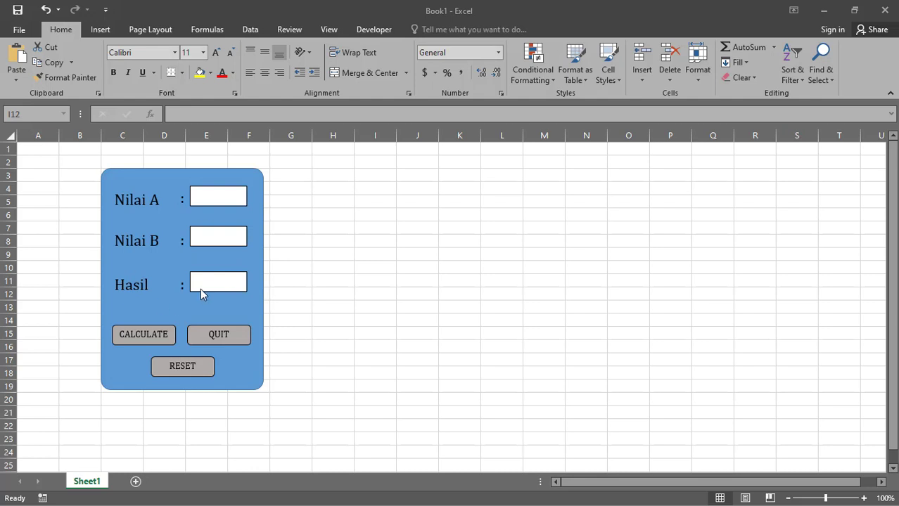
- Inspect the sheet's Nilai A, Nilai B and Hasil input boxes and the CALCULATE button shape
left_click(215, 200)
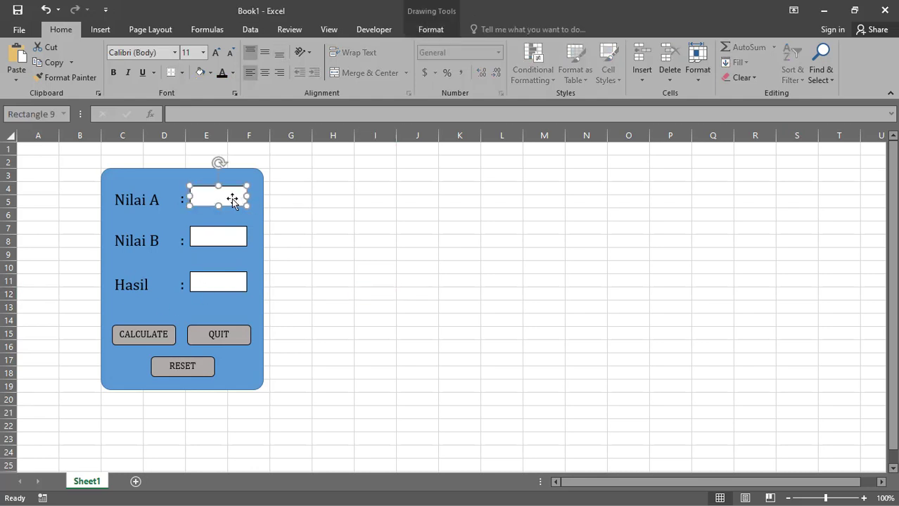
left_click(216, 239)
left_click(213, 279)
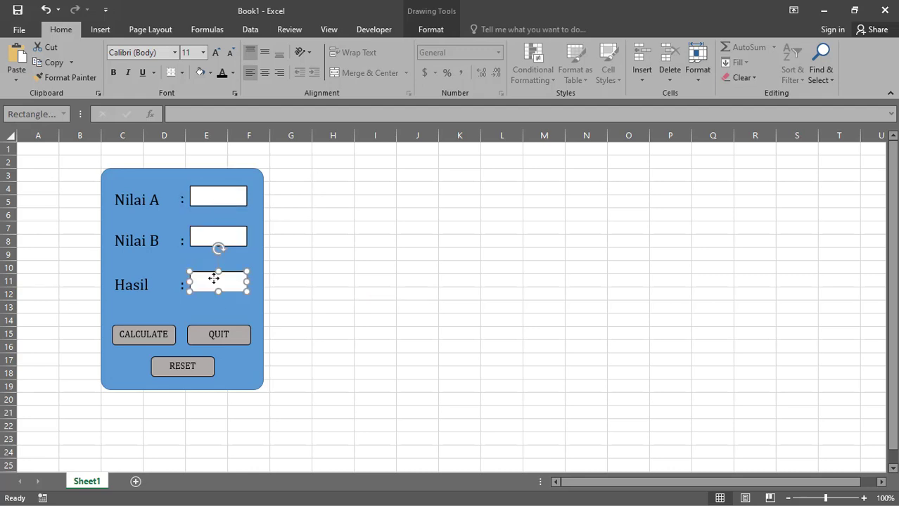
left_click(212, 198)
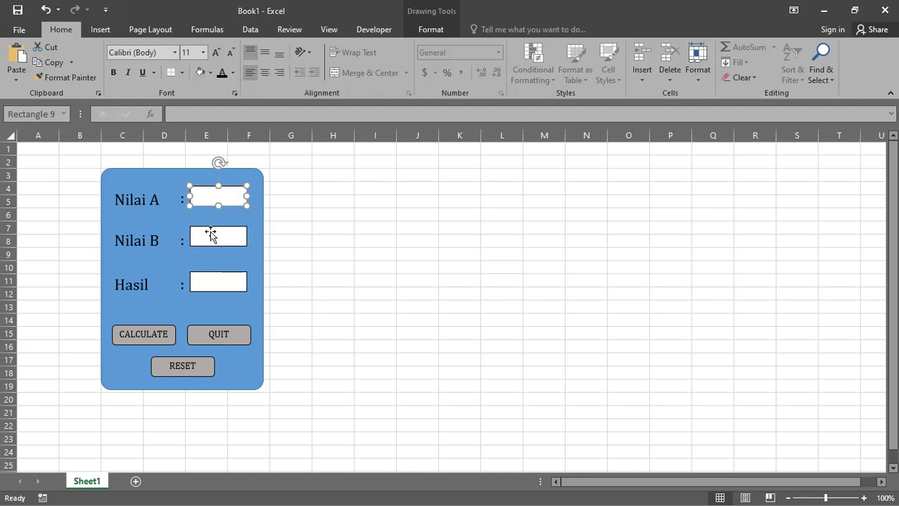
left_click(211, 234)
left_click(206, 280)
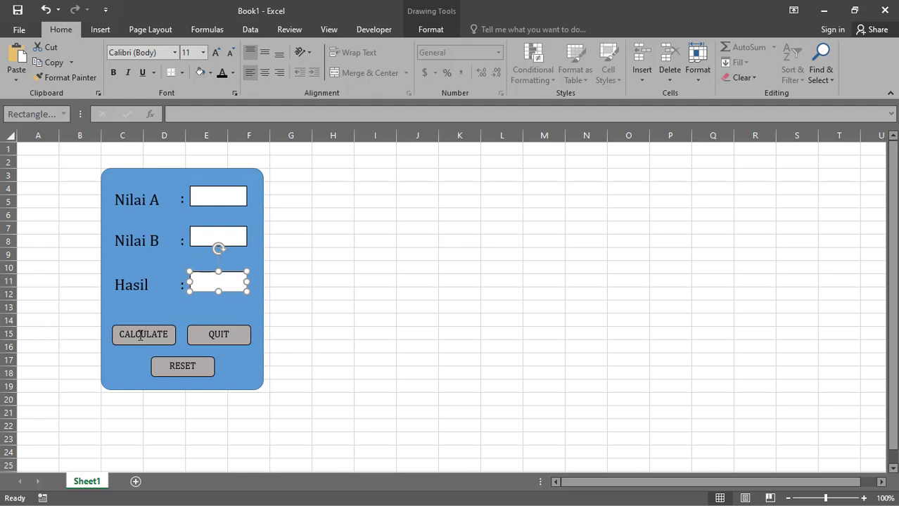
left_click(140, 336)
left_click(75, 318)
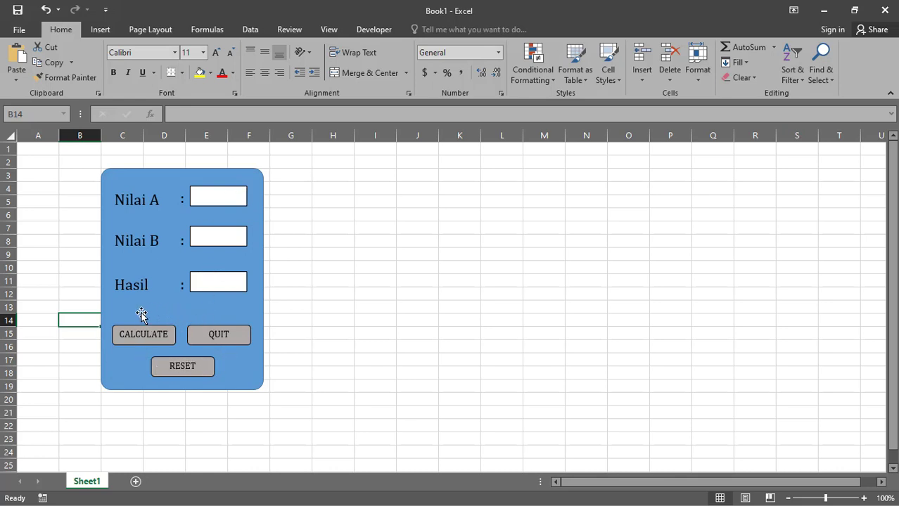
- Open the Visual Basic editor from the Developer tab
left_click(417, 299)
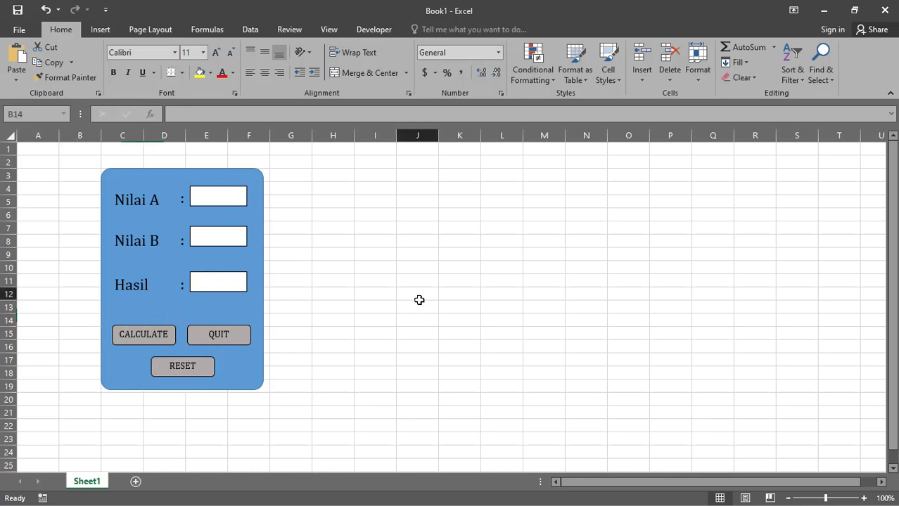
left_click(327, 180)
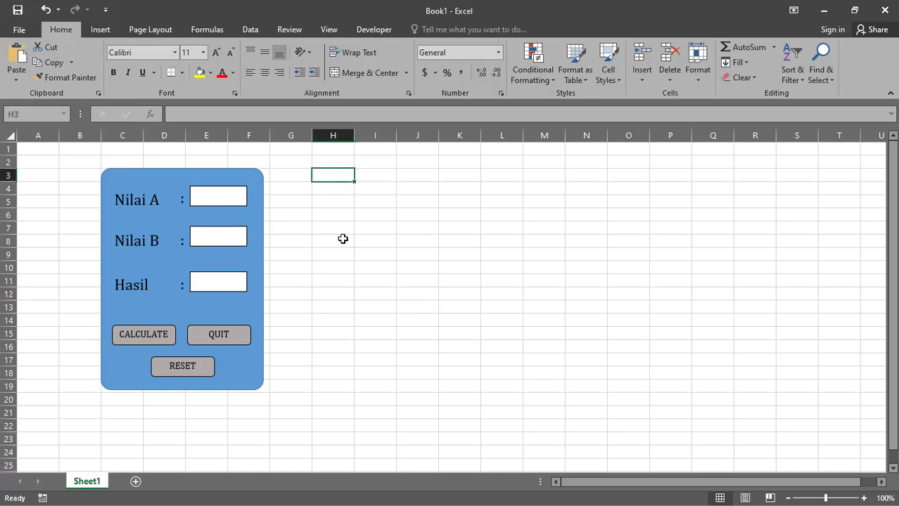
left_click(370, 35)
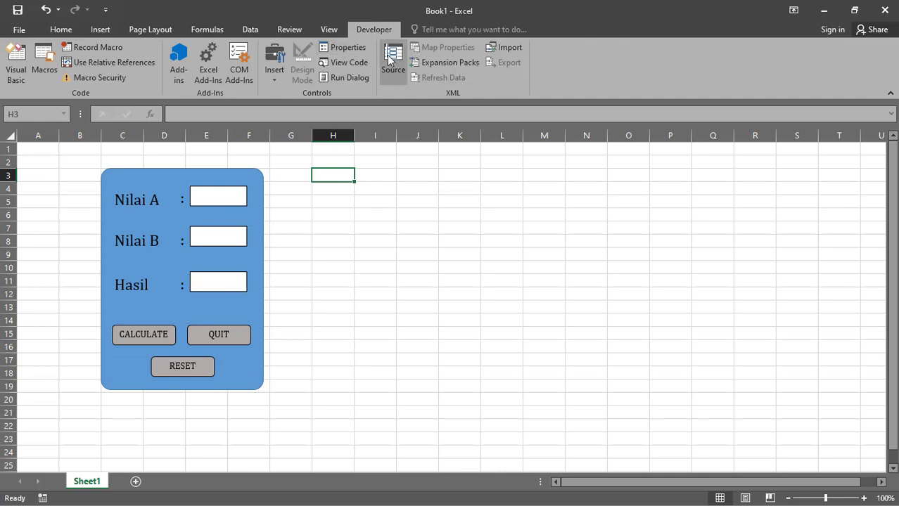
left_click(18, 68)
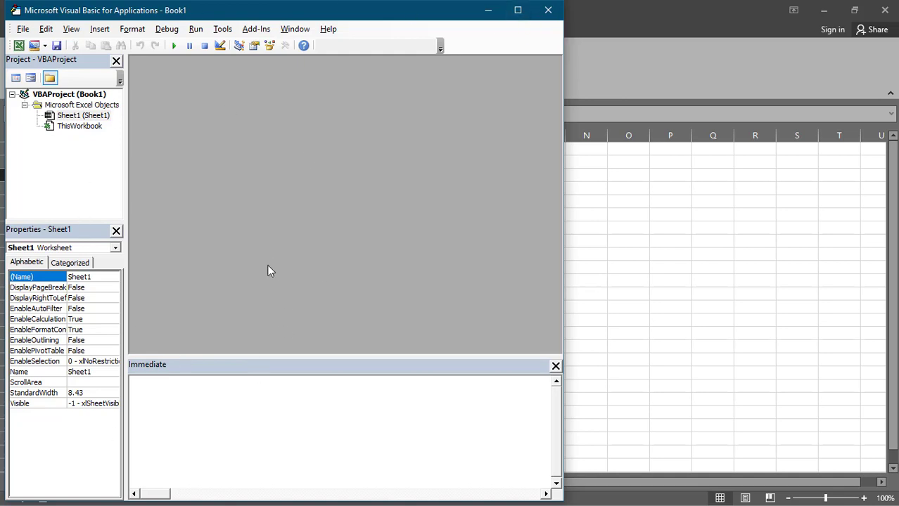
- Insert a new UserForm and resize it into a tall, narrower form of height 282.75
left_click(99, 29)
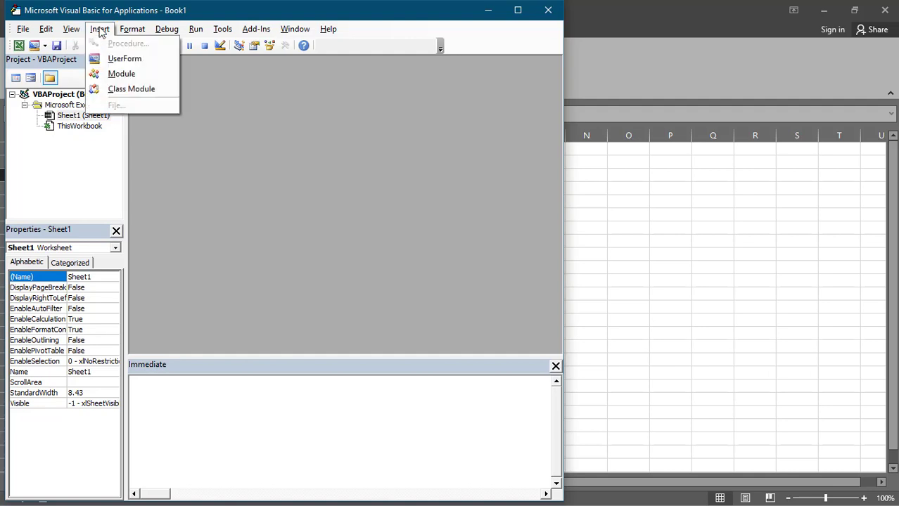
left_click(117, 60)
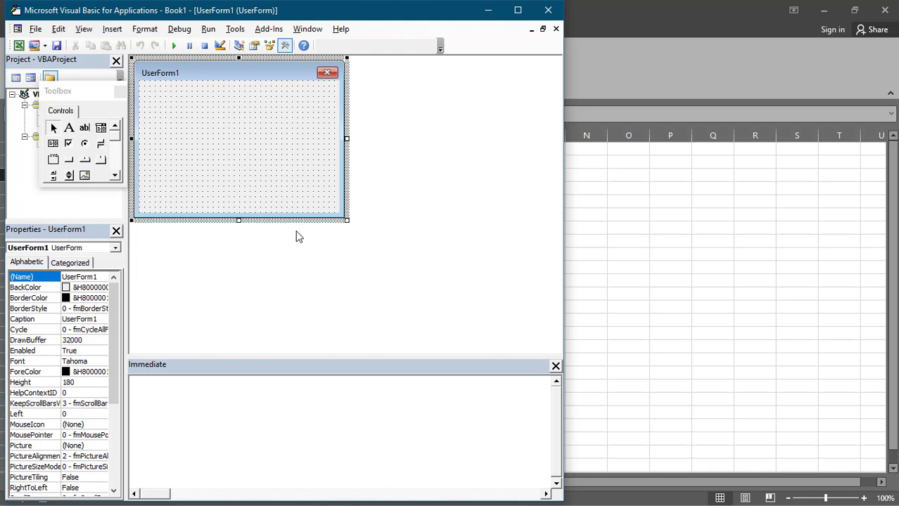
mouse_move(239, 220)
left_mouse_down()
mouse_move(217, 315)
mouse_move(217, 268)
mouse_move(227, 339)
mouse_move(217, 193)
mouse_move(219, 222)
mouse_move(209, 187)
mouse_move(214, 335)
mouse_move(220, 198)
mouse_move(225, 337)
mouse_move(213, 302)
left_mouse_up()
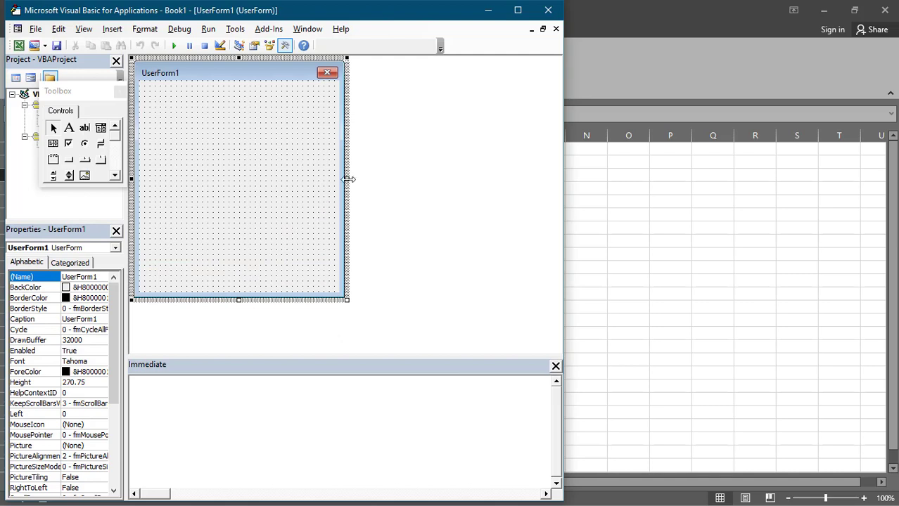
mouse_move(348, 179)
left_mouse_down()
mouse_move(450, 175)
mouse_move(238, 191)
mouse_move(409, 186)
mouse_move(275, 189)
mouse_move(321, 197)
mouse_move(310, 201)
left_mouse_up()
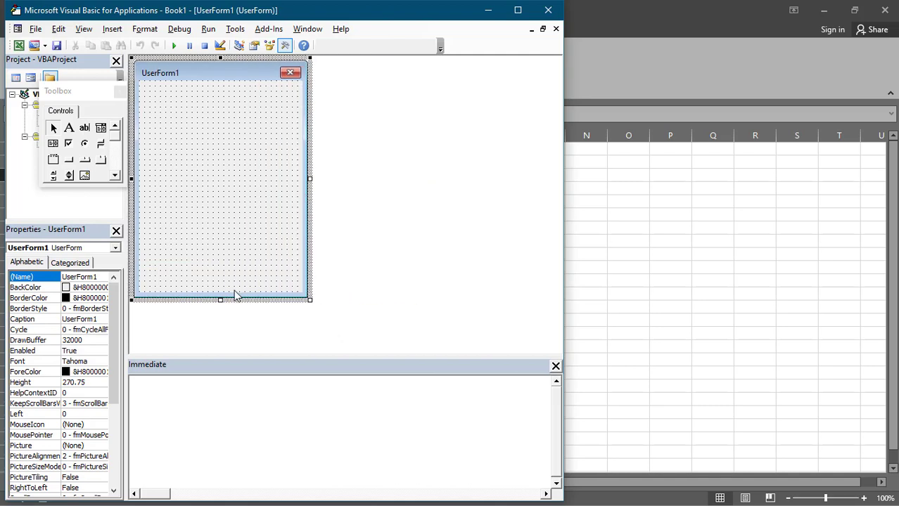
left_click_drag(220, 300, 222, 311)
mouse_move(310, 187)
left_mouse_down()
mouse_move(361, 187)
mouse_move(321, 195)
left_mouse_up()
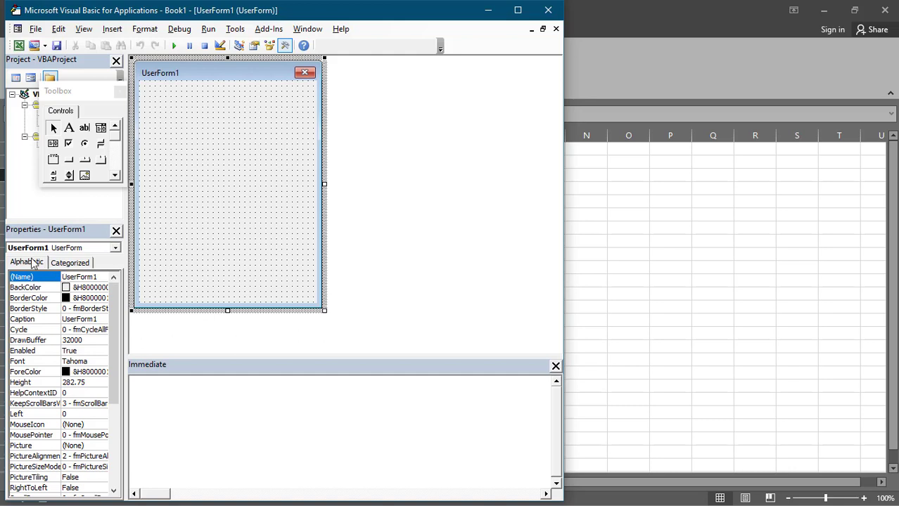
- Change the form's (Name) from UserForm1 to Perkalian
left_click(73, 277)
left_click_drag(102, 277, 39, 277)
type("Perkalian")
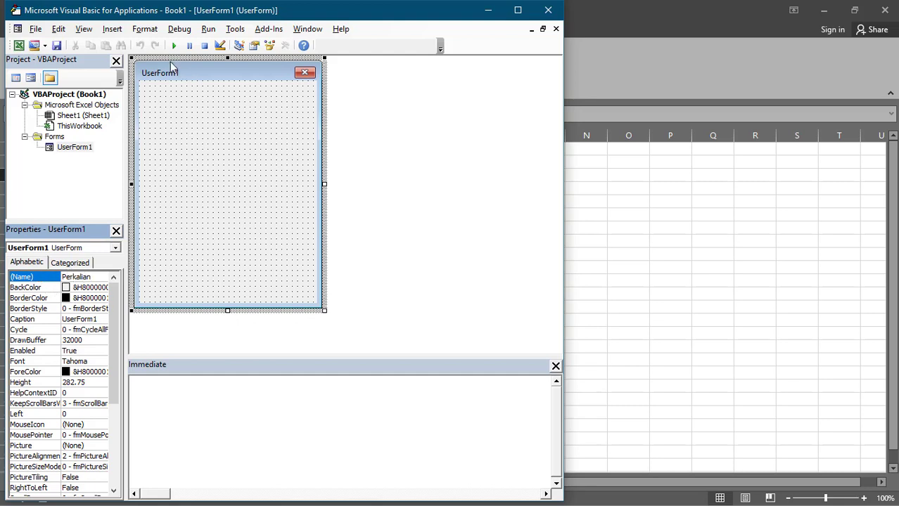
left_click(193, 89)
left_click(88, 287)
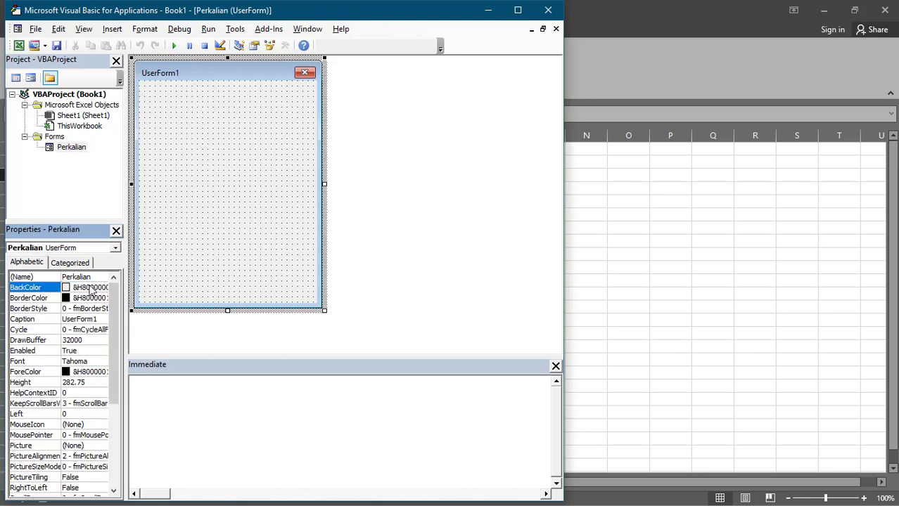
left_click(176, 121)
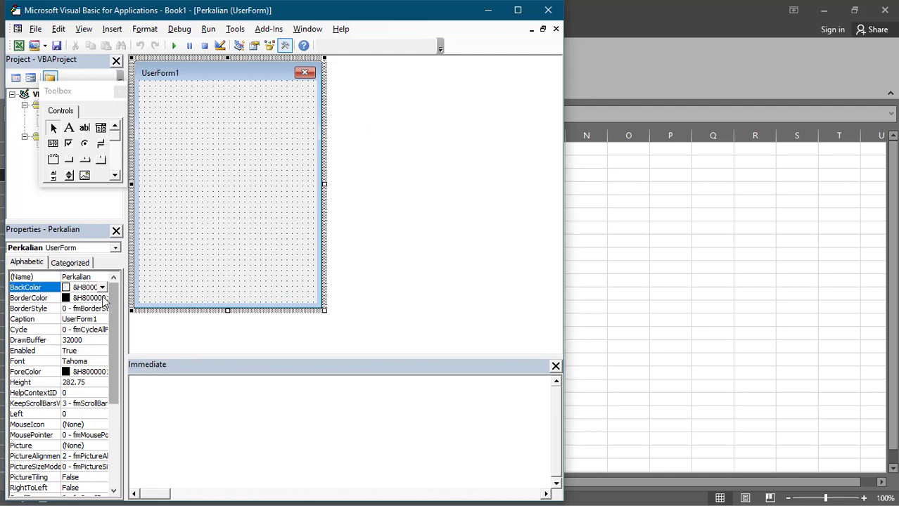
left_click(83, 279)
left_click(175, 77)
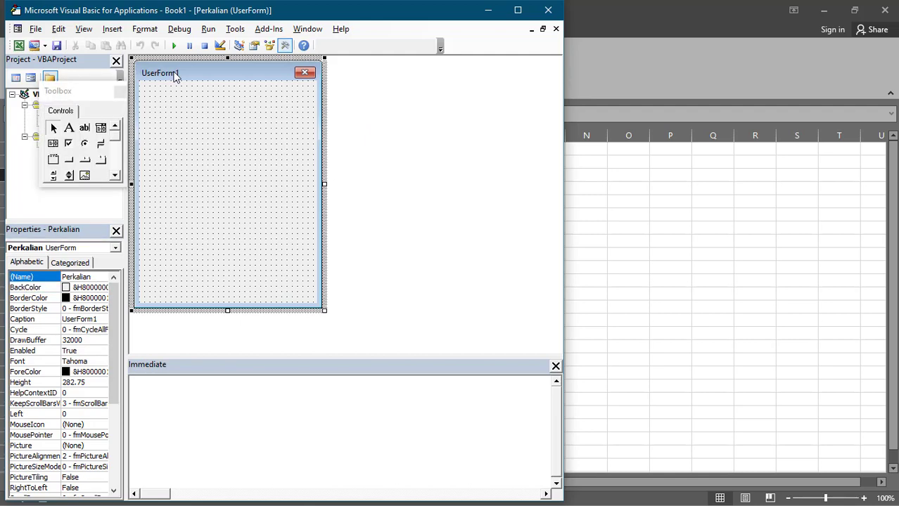
left_click(78, 331)
- Set the form's Caption to Perkalian and check the Perkalian name
left_click(98, 319)
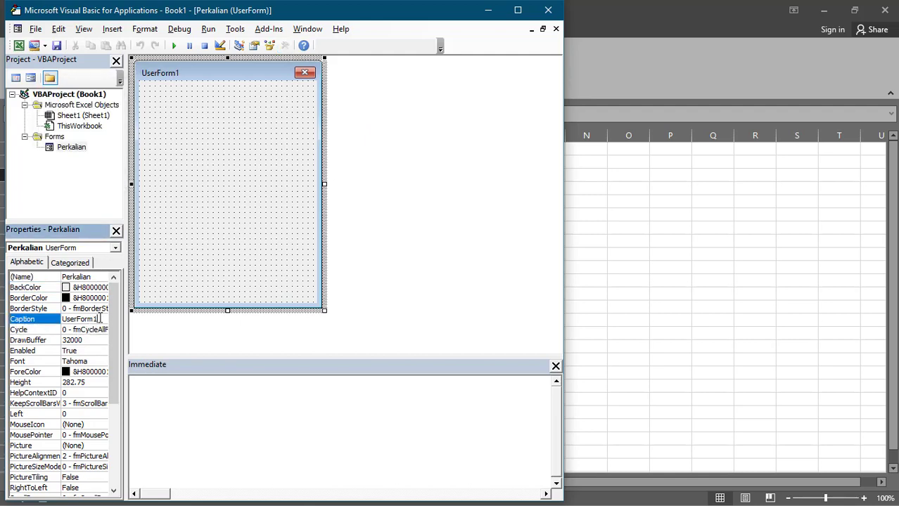
left_click(31, 320)
type("Perkal")
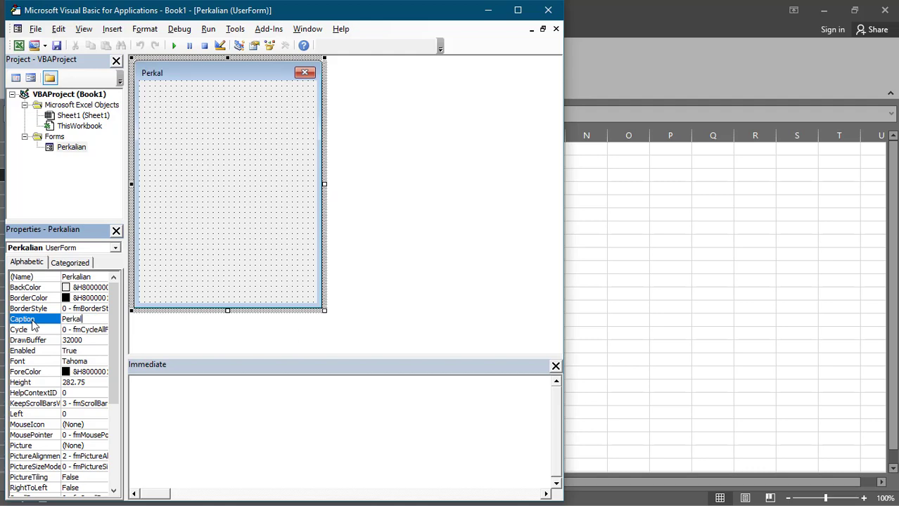
type("ian")
left_click(80, 330)
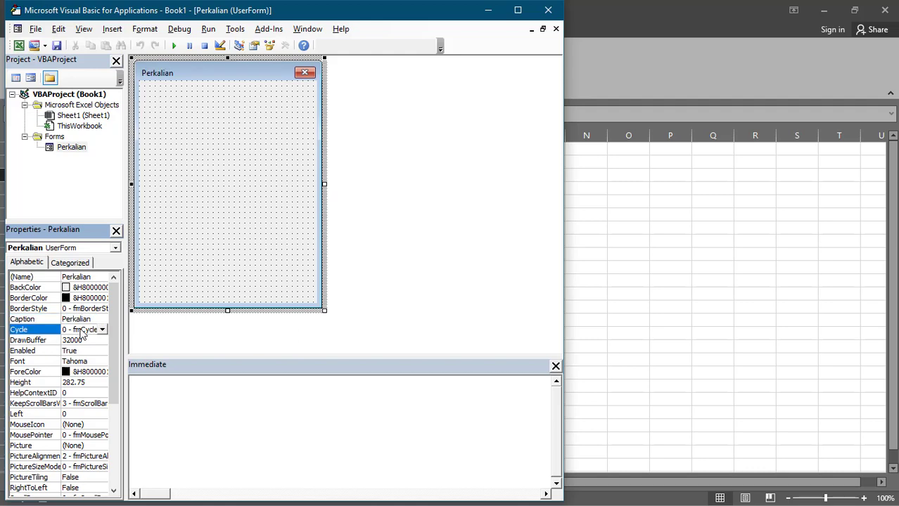
left_click(95, 278)
double_click(92, 277)
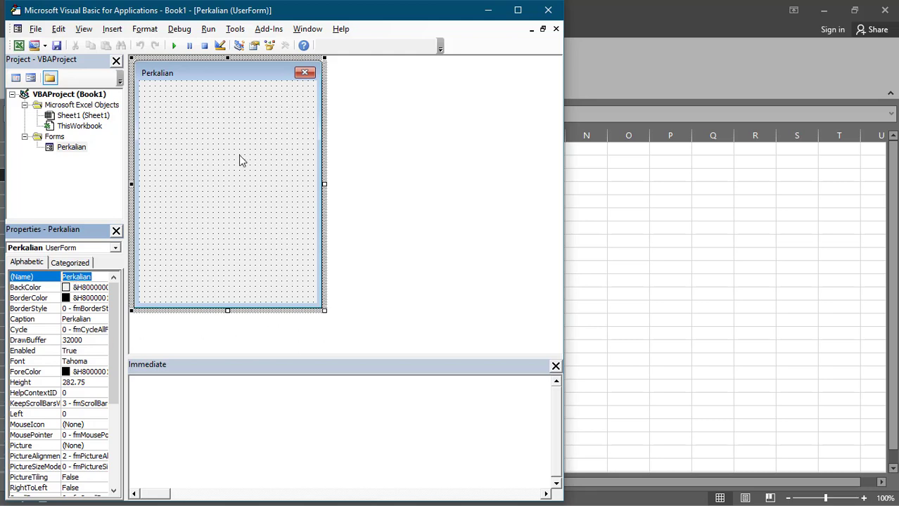
left_click(86, 275)
left_click(454, 142)
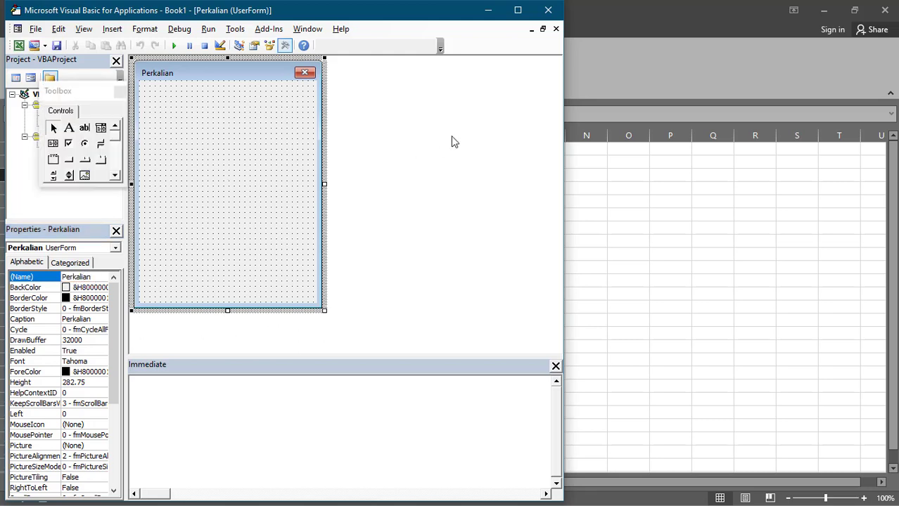
- Place a label near the form's top-left with the caption Nilai A
left_click(73, 134)
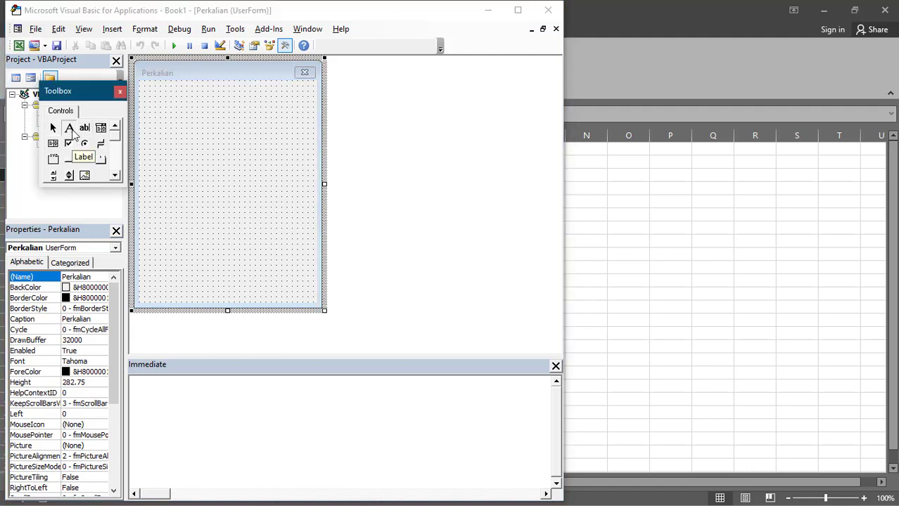
left_click(157, 110)
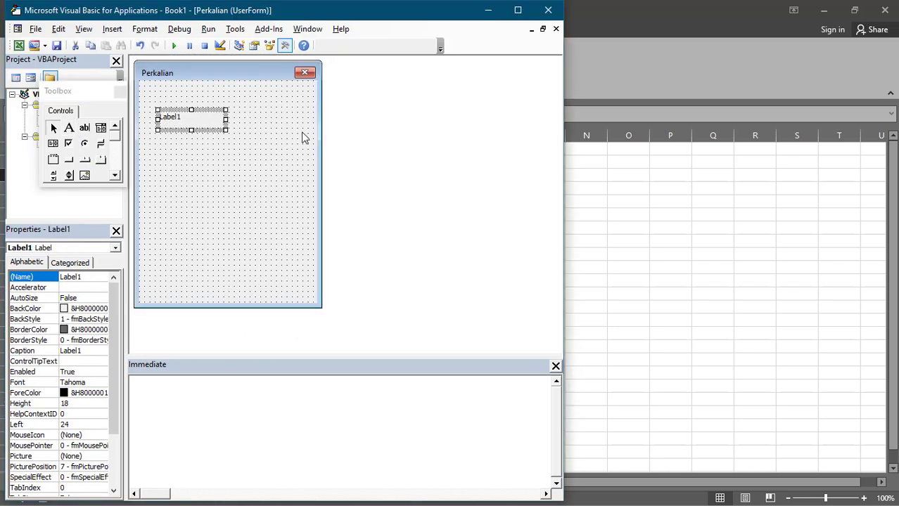
left_click(71, 351)
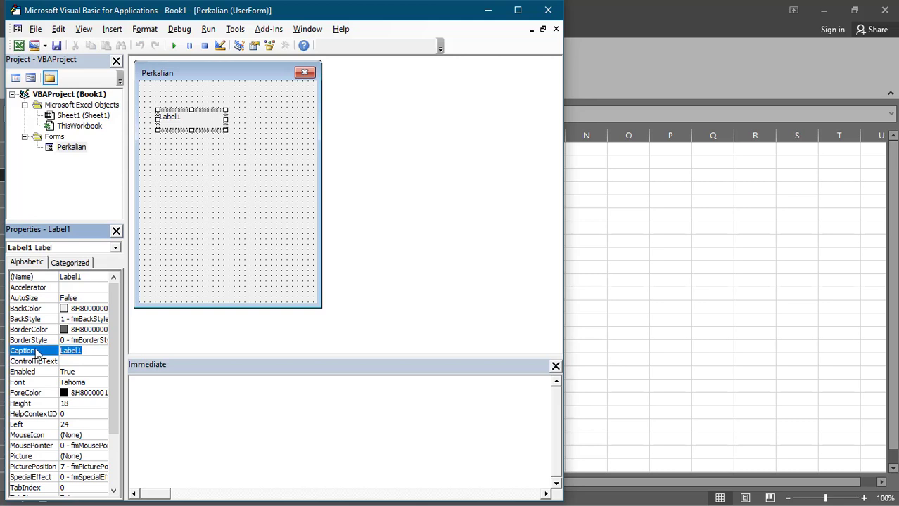
type("Nilai A")
key("Return")
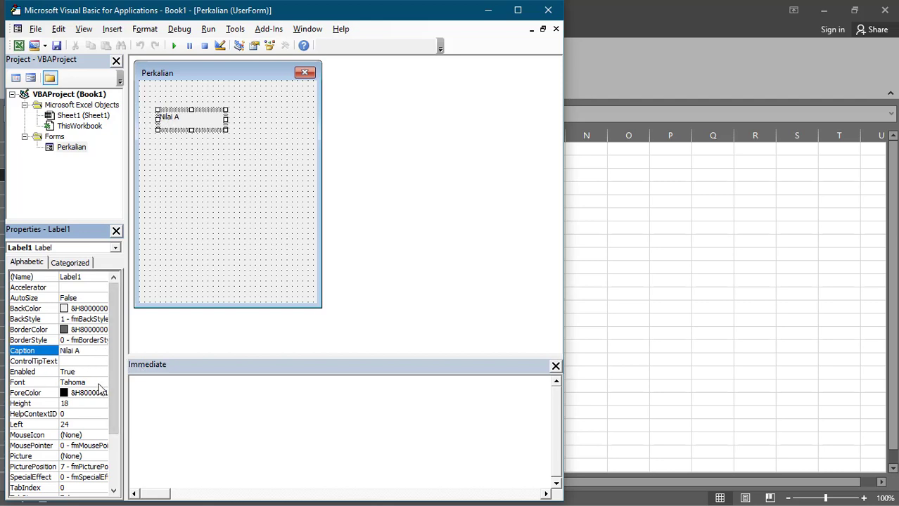
- Enlarge the Nilai A label's font size to 16
left_click(97, 385)
left_click(102, 382)
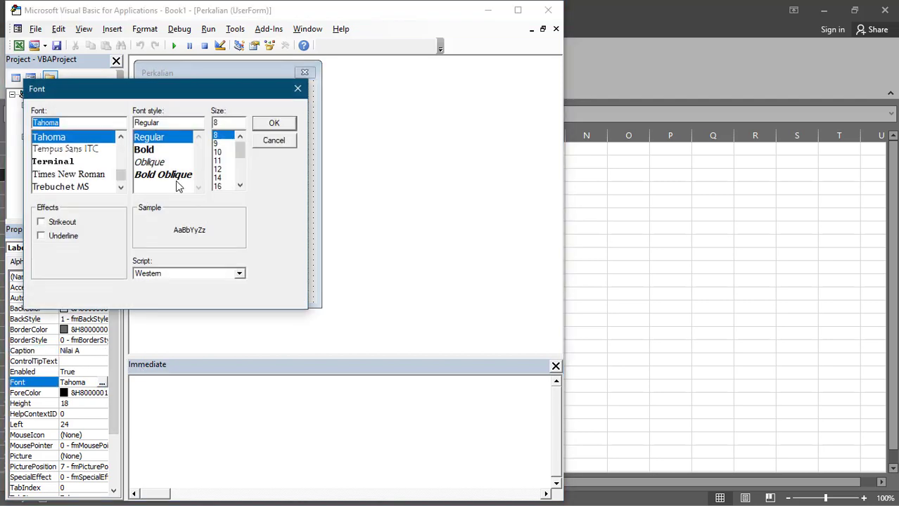
left_click(219, 188)
left_click(271, 125)
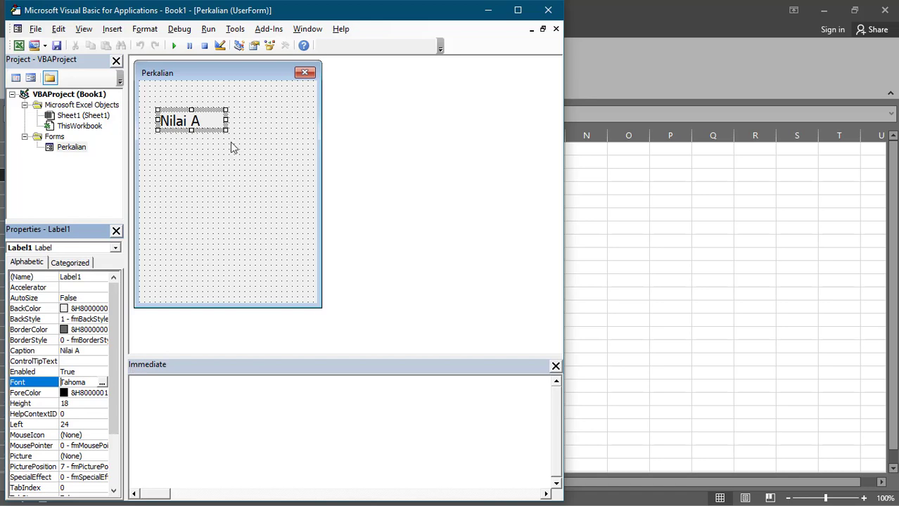
- Change the Nilai A label's font to Cambria Math
left_click(102, 383)
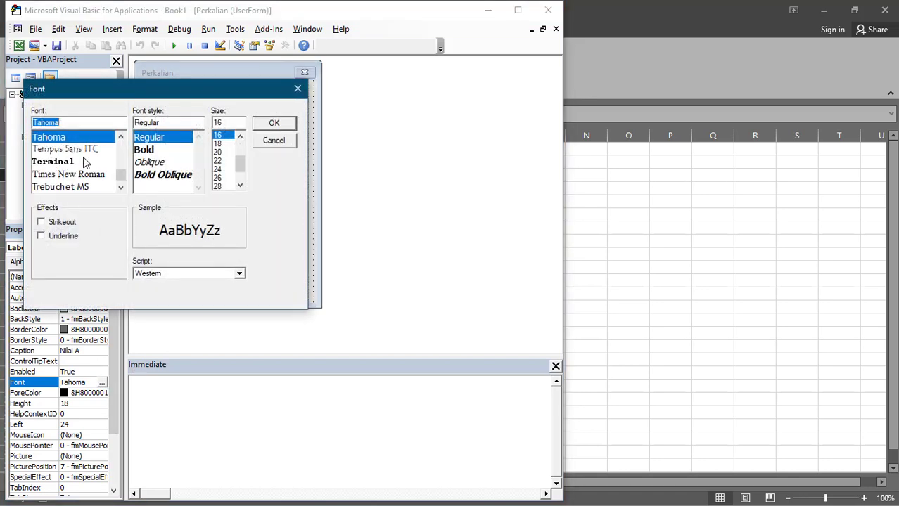
left_click(120, 138)
left_click(120, 138)
left_click(120, 138)
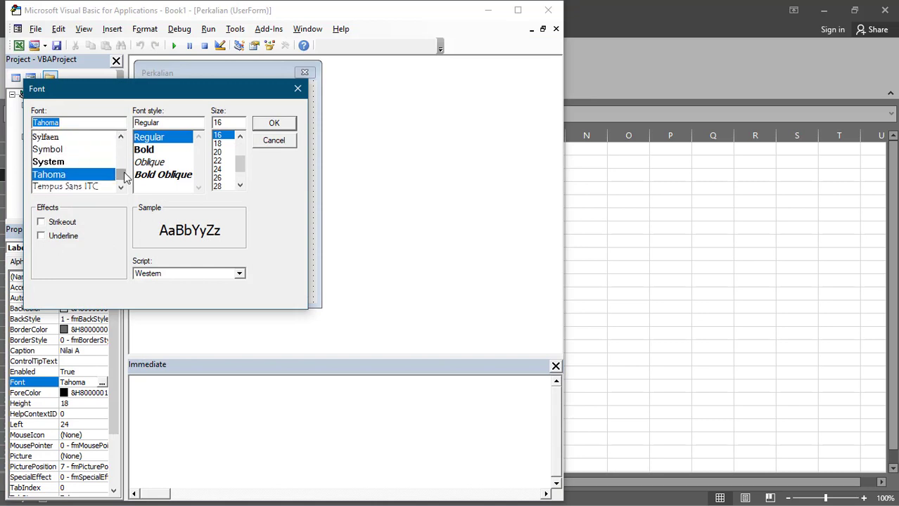
left_click_drag(120, 174, 121, 144)
type("ca")
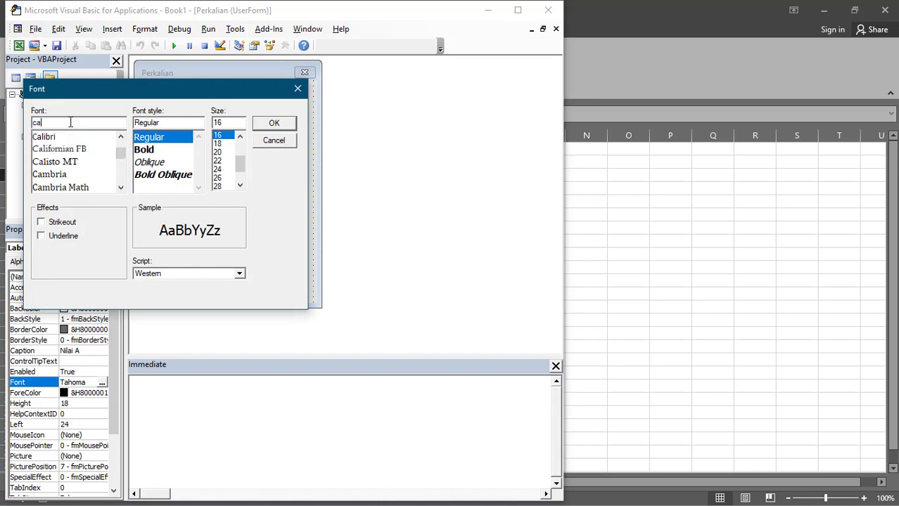
type("mria")
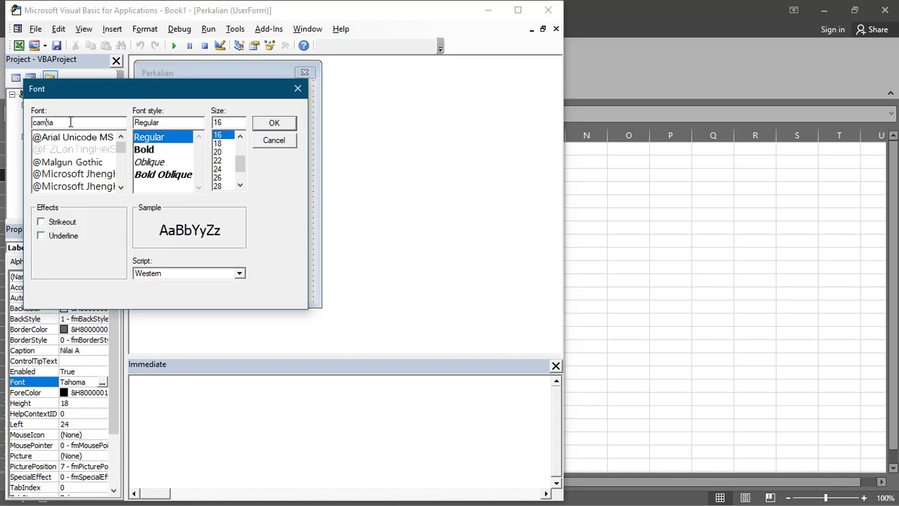
key("BackSpace")
type("br")
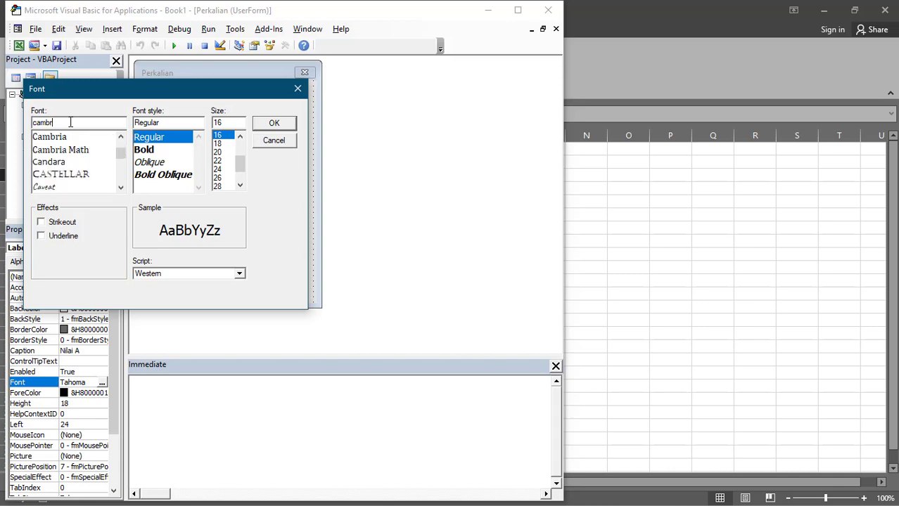
key("Down")
key("Return")
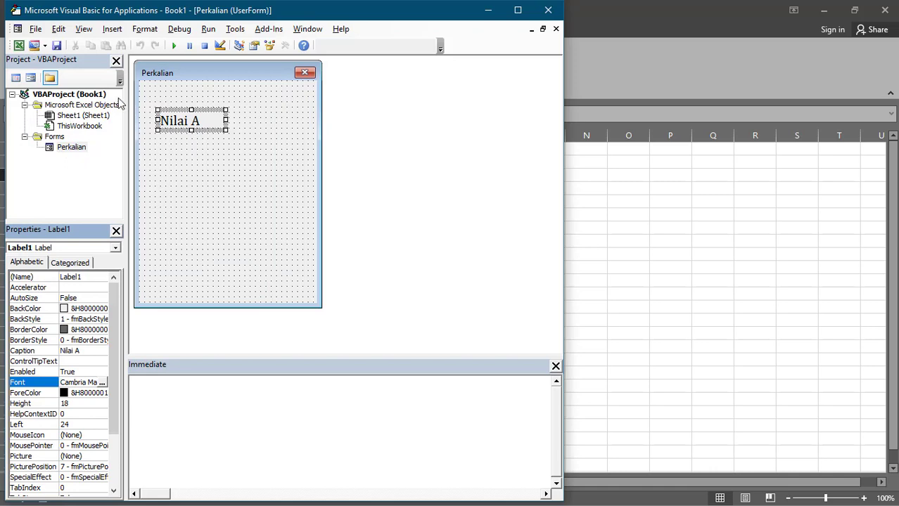
- Copy the Nilai A label just below it and change its caption to Nilai B
left_click(429, 125)
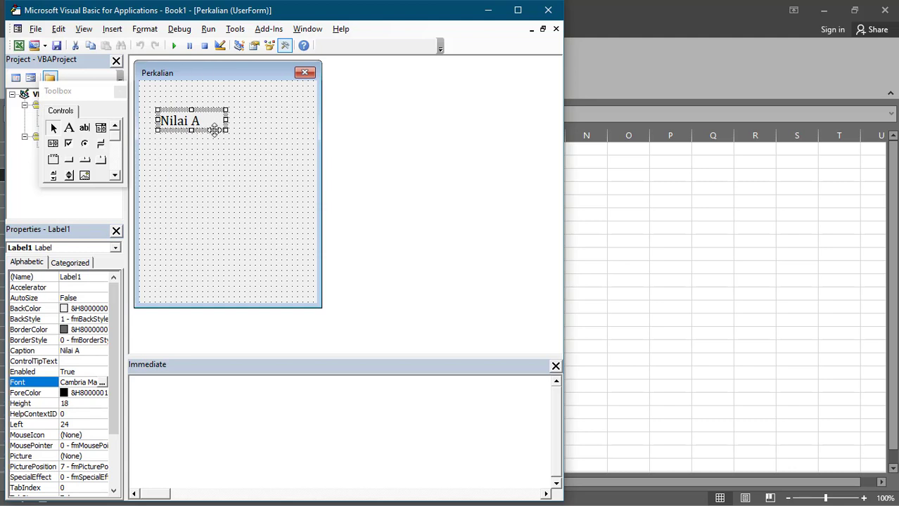
left_click_drag(214, 129, 221, 168)
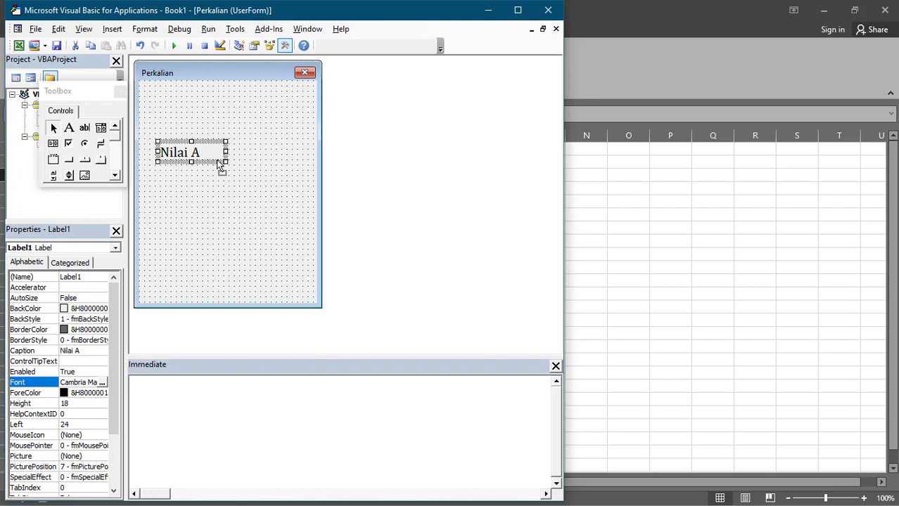
key("ctrl+z")
mouse_move(221, 130)
left_mouse_down()
mouse_move(209, 146)
mouse_move(213, 164)
left_mouse_up()
left_click(201, 153)
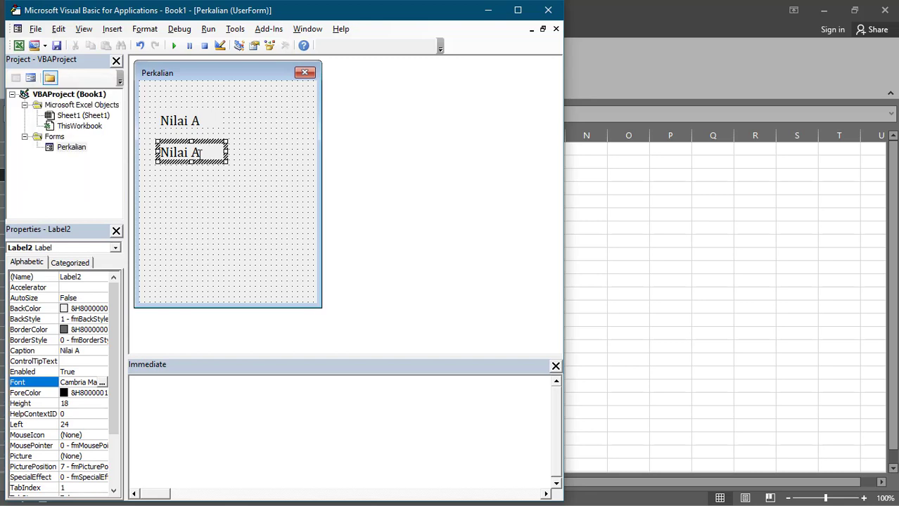
double_click(195, 152)
type("B")
left_click(86, 351)
left_click(214, 134)
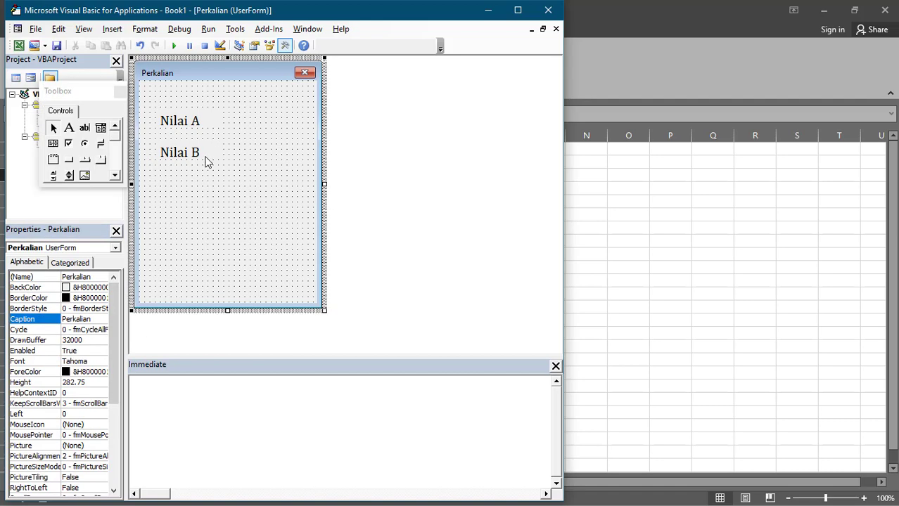
- Copy the Nilai B label to the row below and caption it Hasil
left_click(206, 161)
left_click_drag(200, 160, 201, 196)
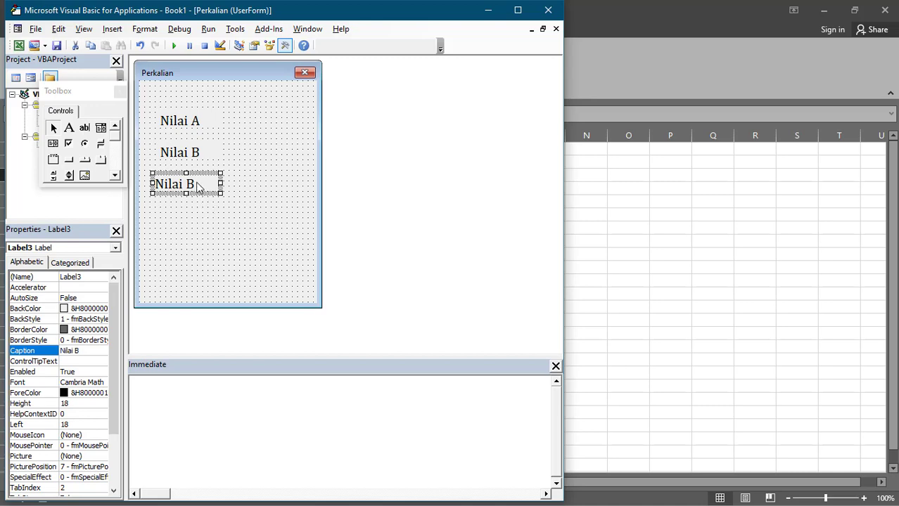
key("ctrl+z")
left_click(200, 161)
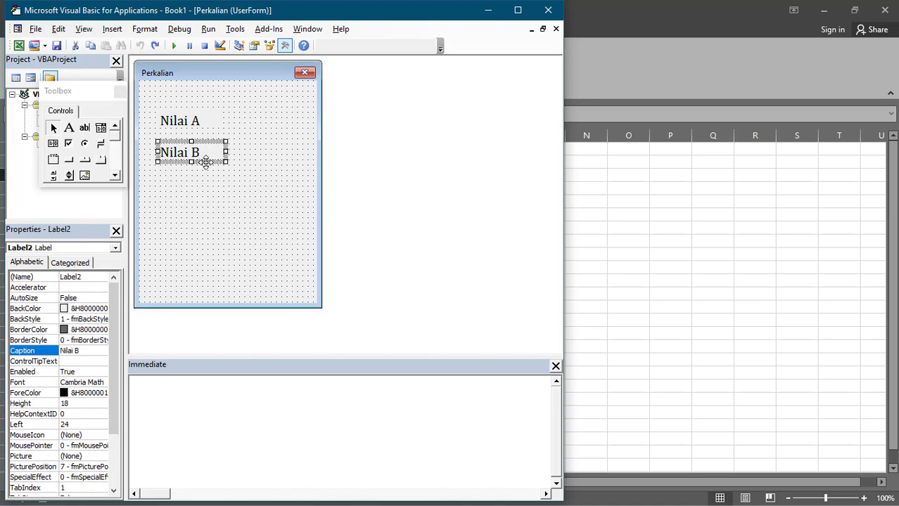
left_click_drag(205, 162, 204, 194)
left_click(200, 187)
key("ctrl+a")
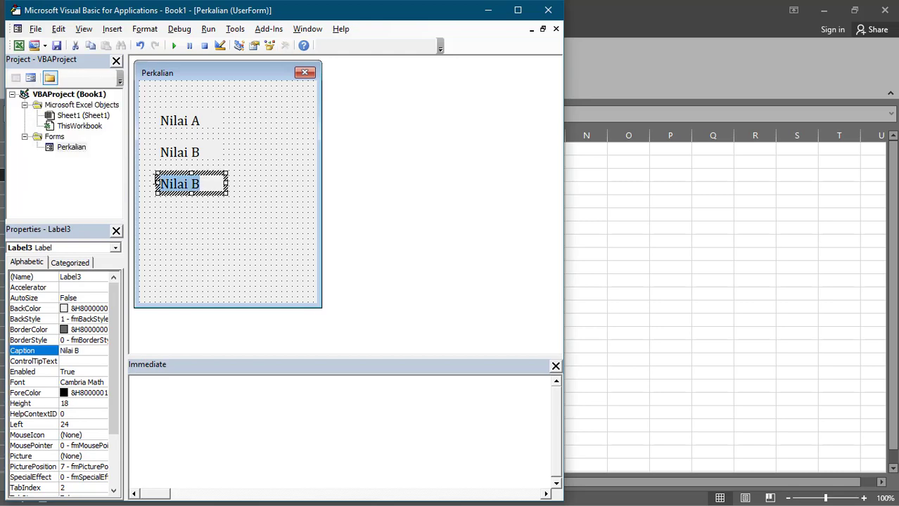
type("Hasil")
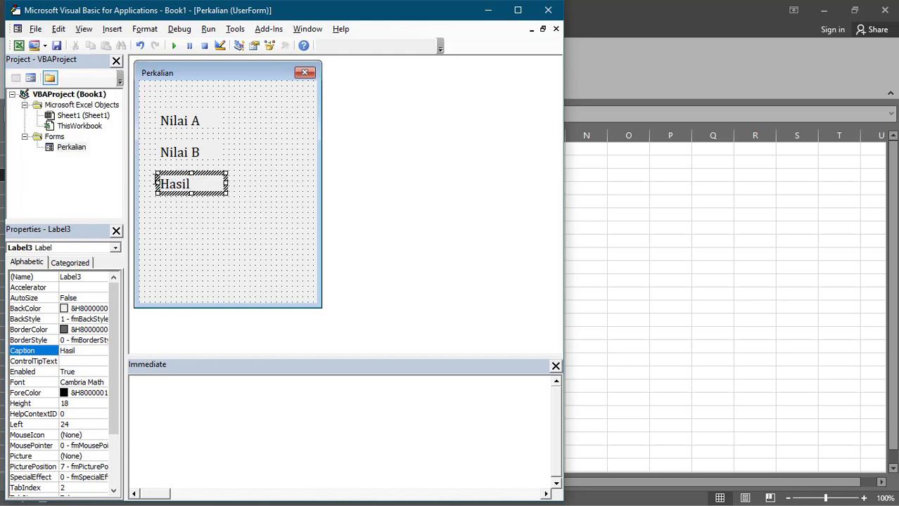
left_click(397, 141)
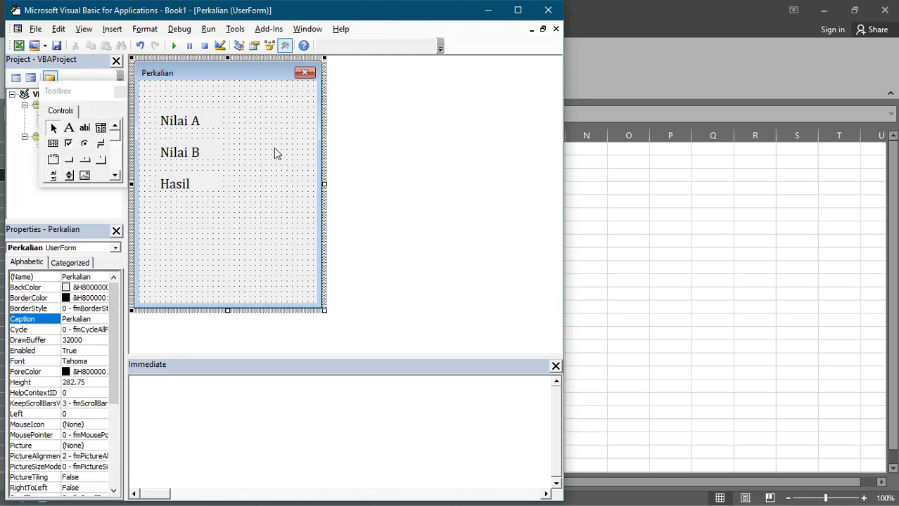
- Place a text box beside Nilai A and name it nilaiA
left_click(84, 127)
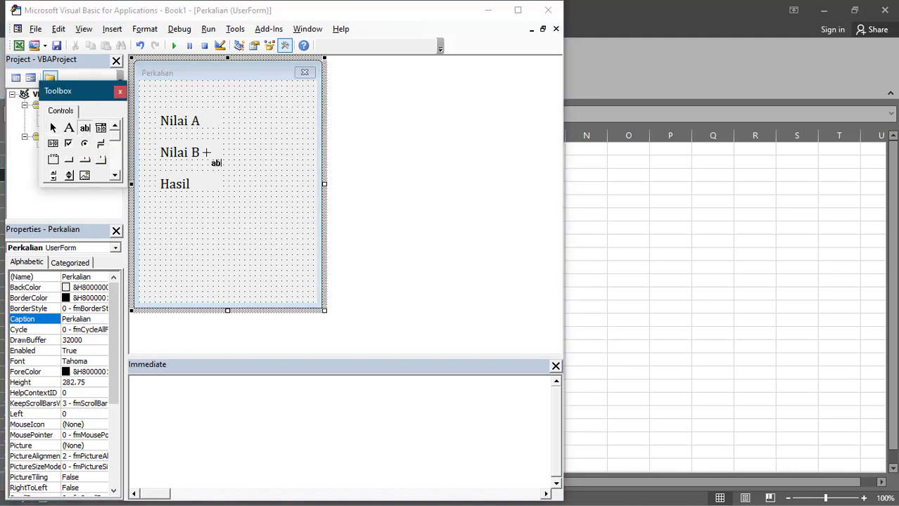
left_click(232, 111)
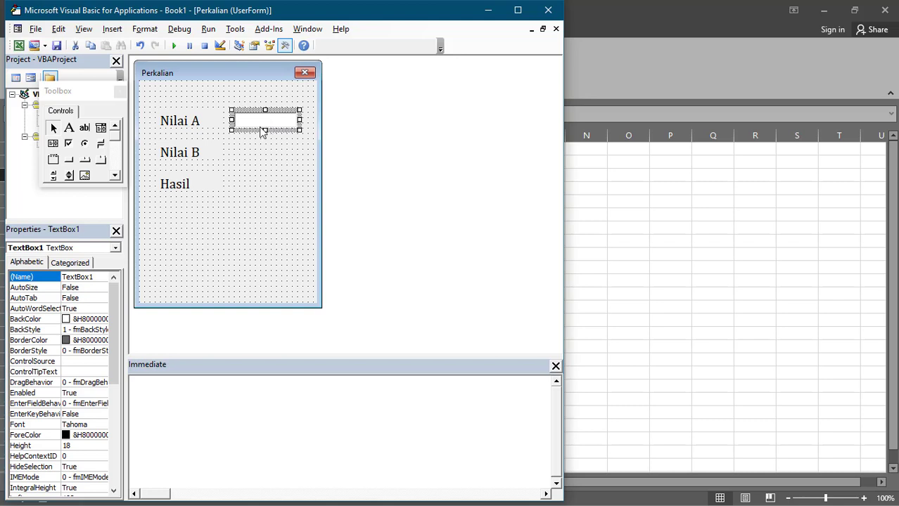
left_click(101, 277)
double_click(101, 278)
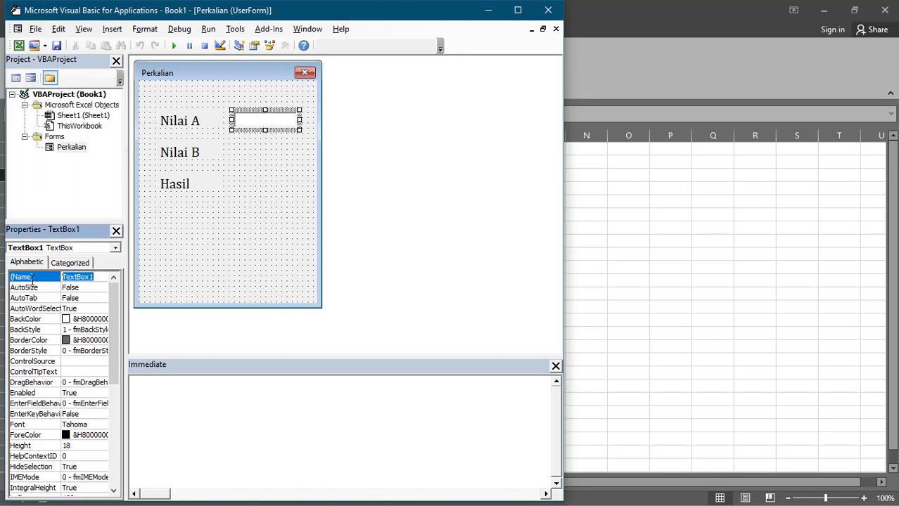
type("nilaiA")
left_click(399, 163)
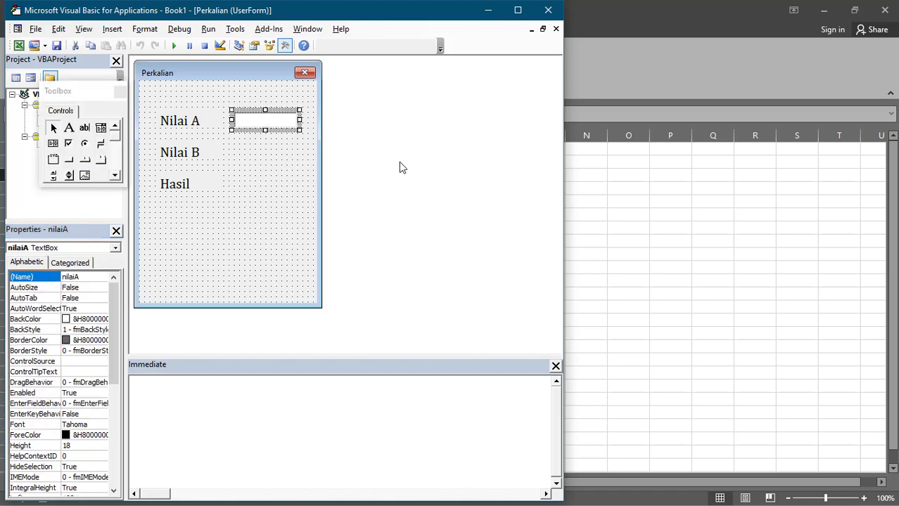
- Copy the nilaiA text box down beside Nilai B
left_click(259, 159)
left_click(259, 124)
left_click_drag(280, 129, 284, 158)
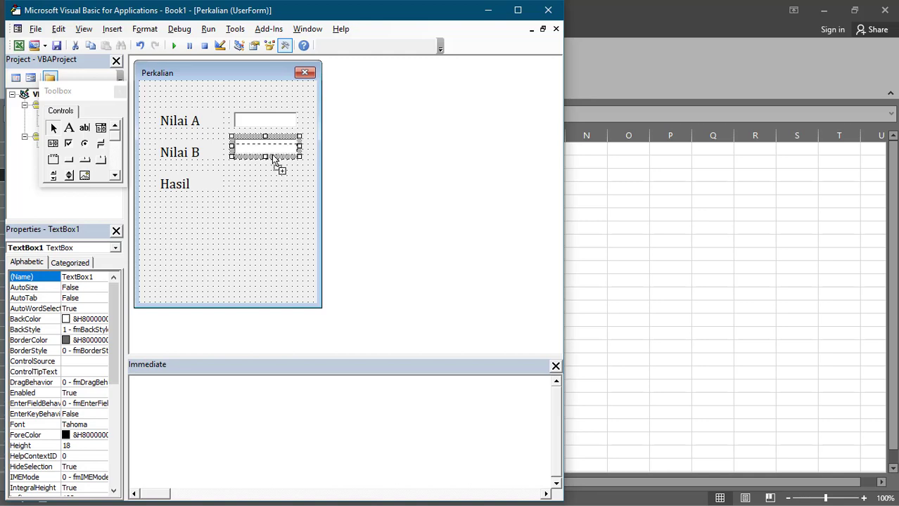
- Drop the copied text box beside Nilai B and name it nilaiB
left_click_drag(272, 149, 275, 155)
left_click(280, 129)
left_click(295, 96)
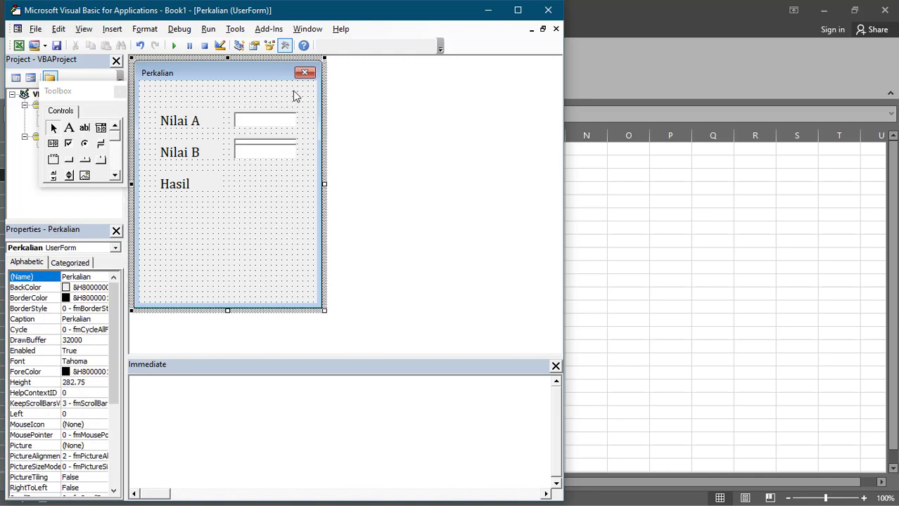
left_click(277, 146)
key("Escape")
left_click(276, 146)
left_click(92, 276)
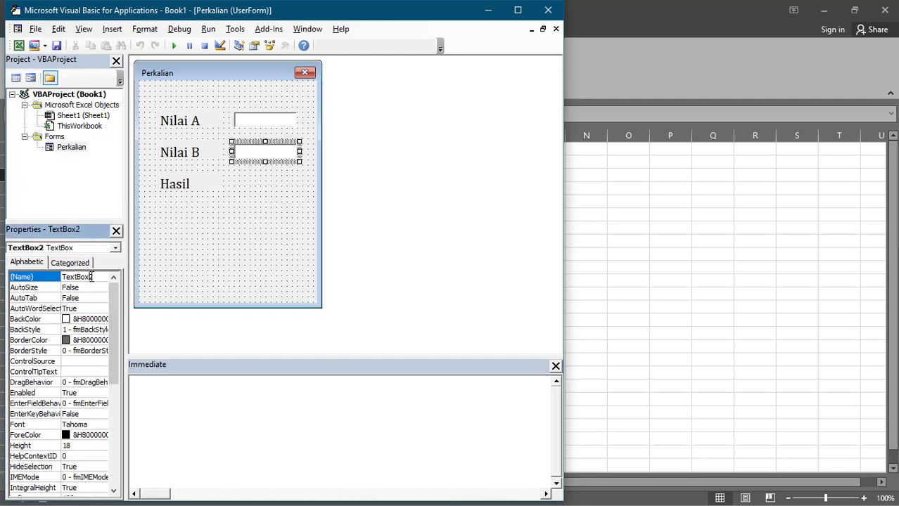
left_click(28, 276)
type("nilaiB")
left_click(333, 174)
- Copy the nilaiB text box beside Hasil and rename it from TextBox1 to hasil
left_click(281, 166)
left_click(274, 160)
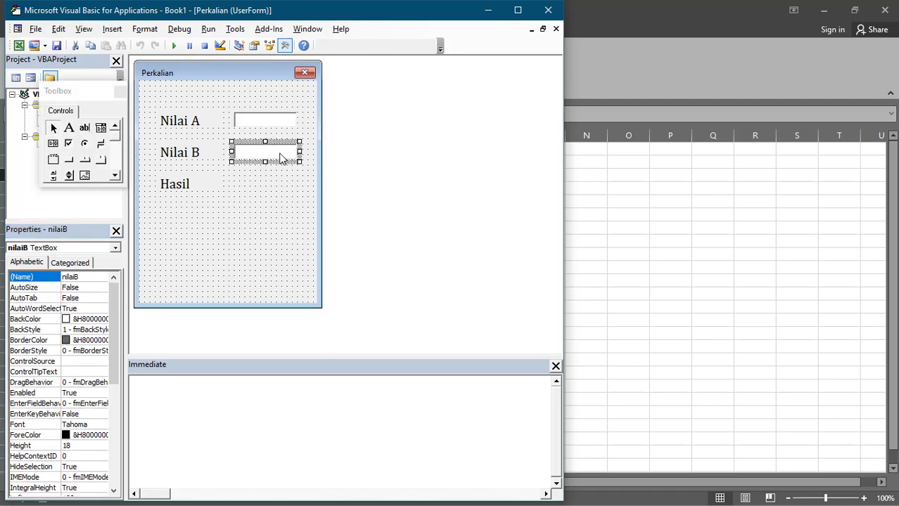
left_click_drag(279, 158, 279, 189, "ctrl")
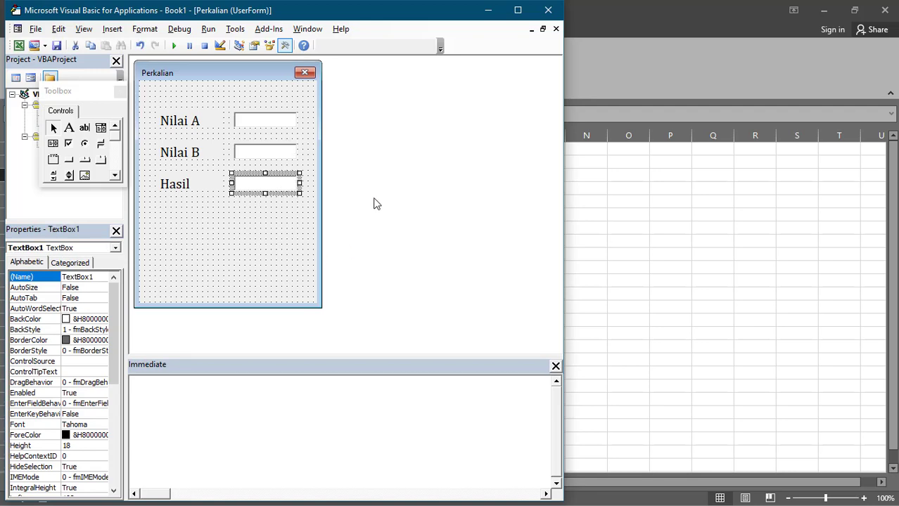
left_click(99, 276)
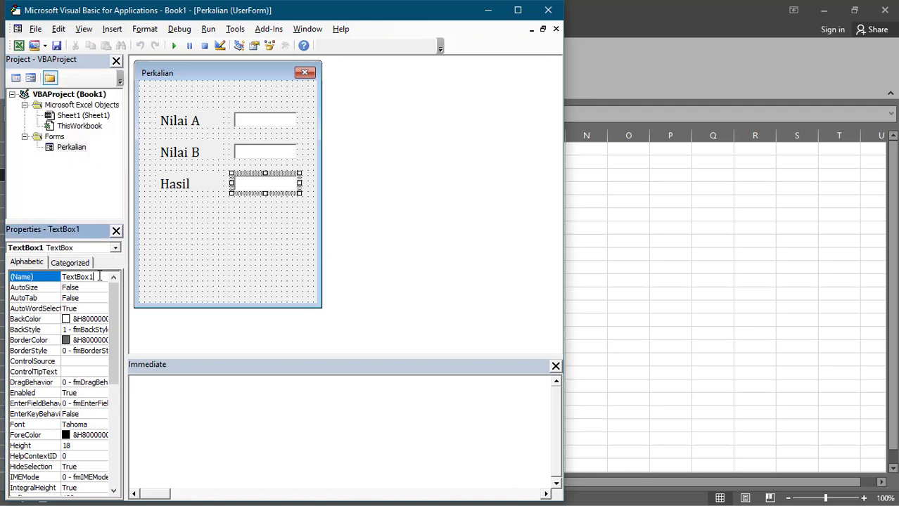
left_click_drag(99, 277, 35, 279)
type("hasil")
left_click(188, 232)
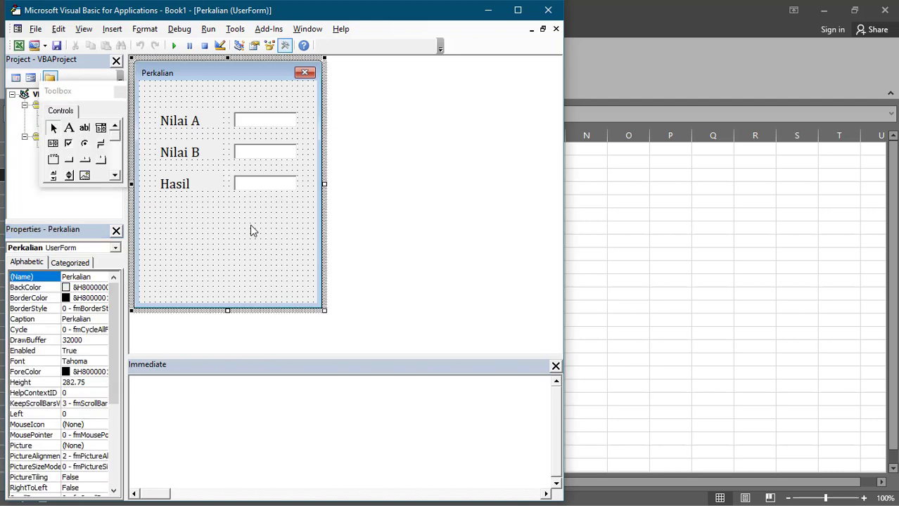
- Check the names of the nilaiA, nilaiB and hasil text boxes
left_click(258, 124)
left_click(259, 153)
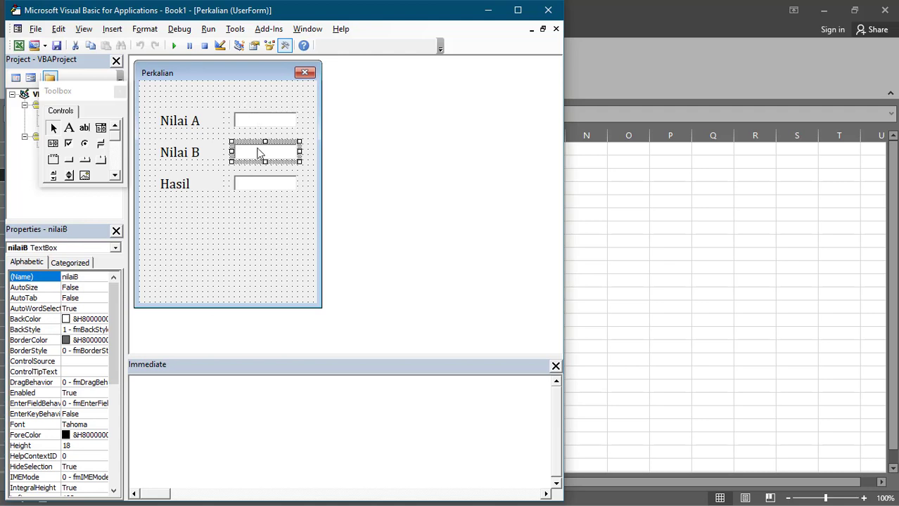
left_click(249, 186)
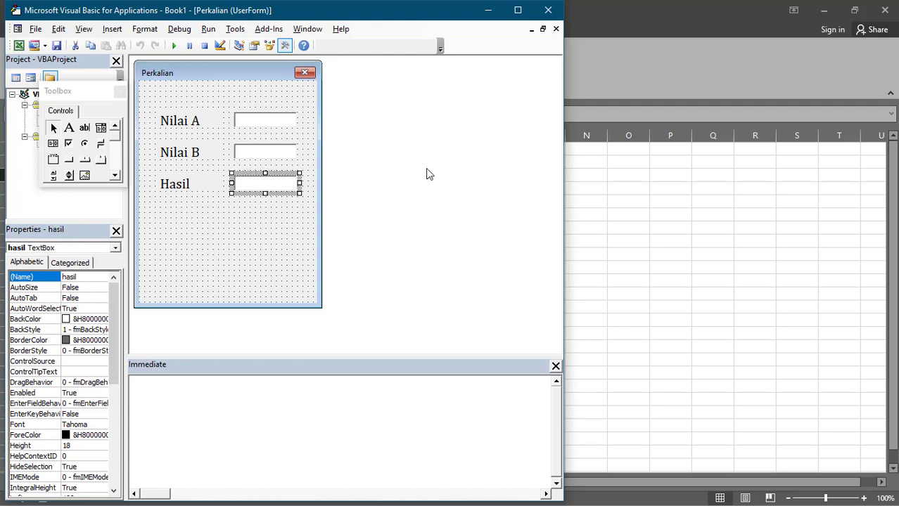
left_click(184, 79)
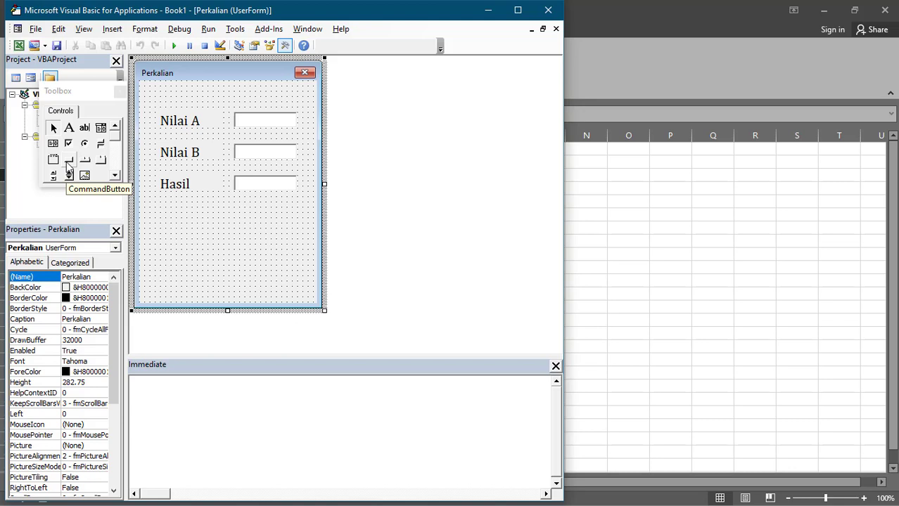
- Place a new command button below the Hasil row
left_click(69, 163)
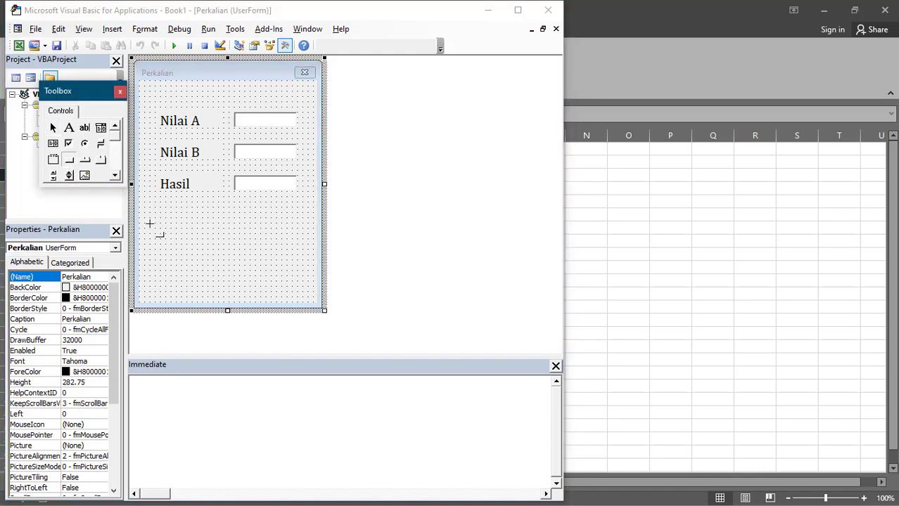
left_click(148, 216)
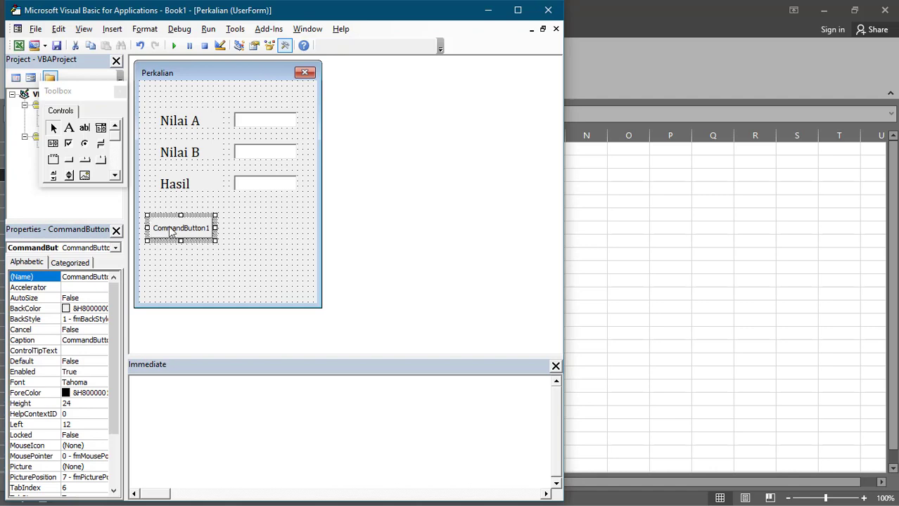
double_click(171, 232)
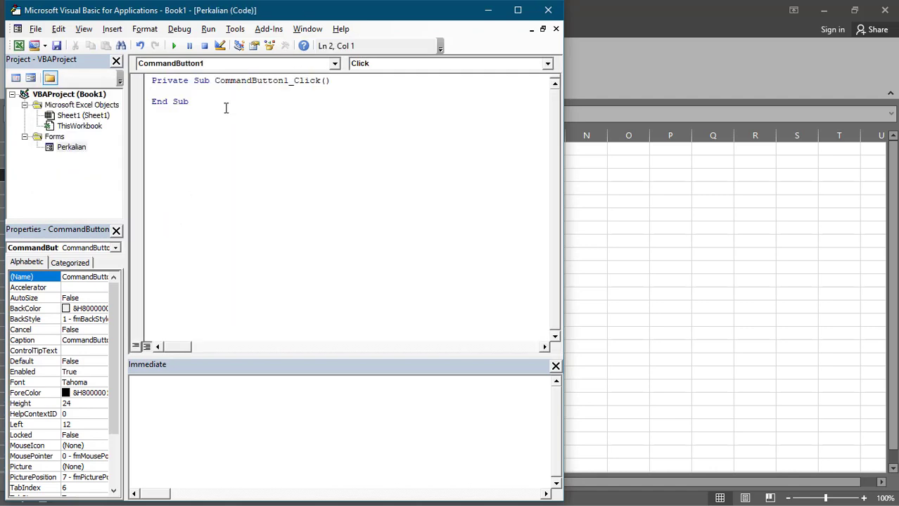
double_click(74, 146)
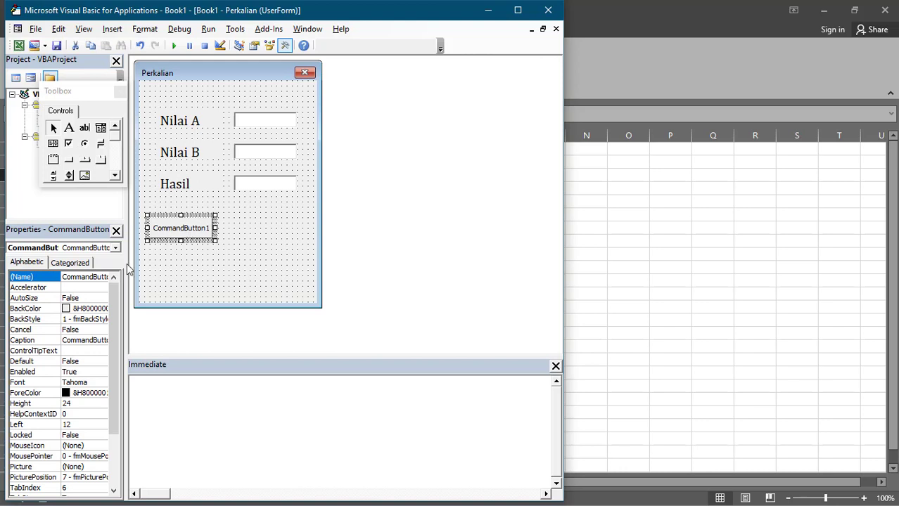
- Set the new button's caption to CALCULATE
left_click(76, 340)
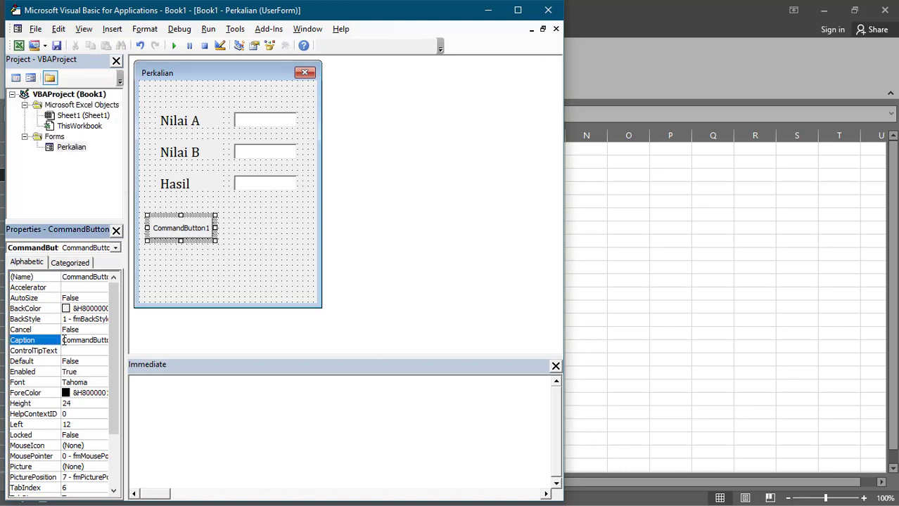
double_click(64, 339)
type("Calcua")
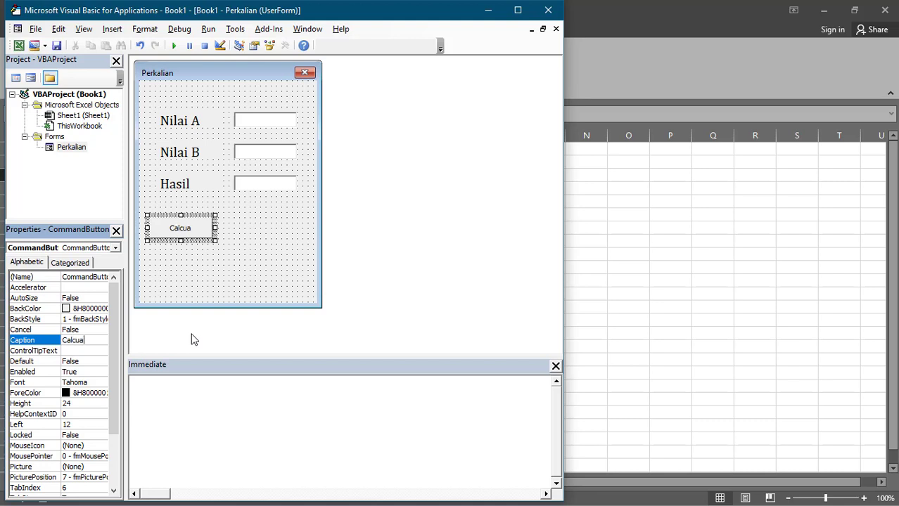
key("BackSpace")
key("BackSpace")
type("ulate")
key("Return")
type("CA")
type("LCULATE")
- Rename the button from CommandButton1 to calculate
left_click(69, 278)
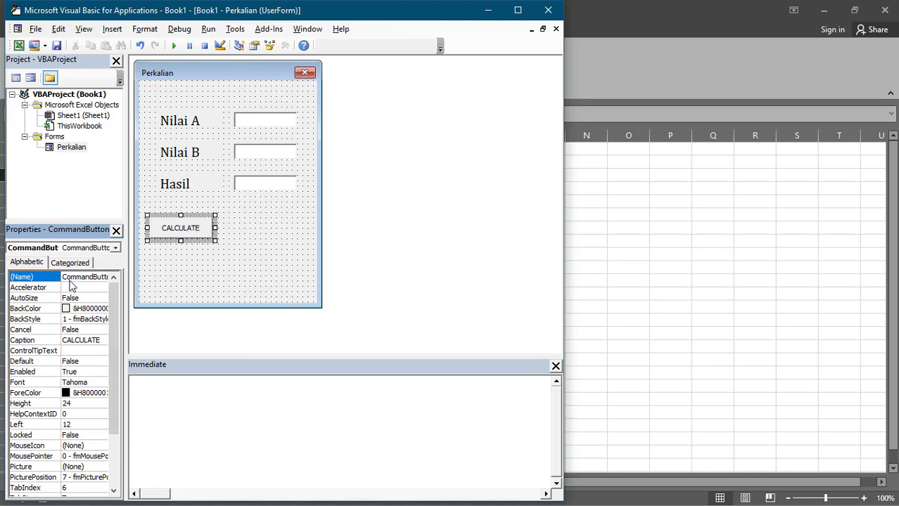
left_click_drag(69, 278, 182, 273)
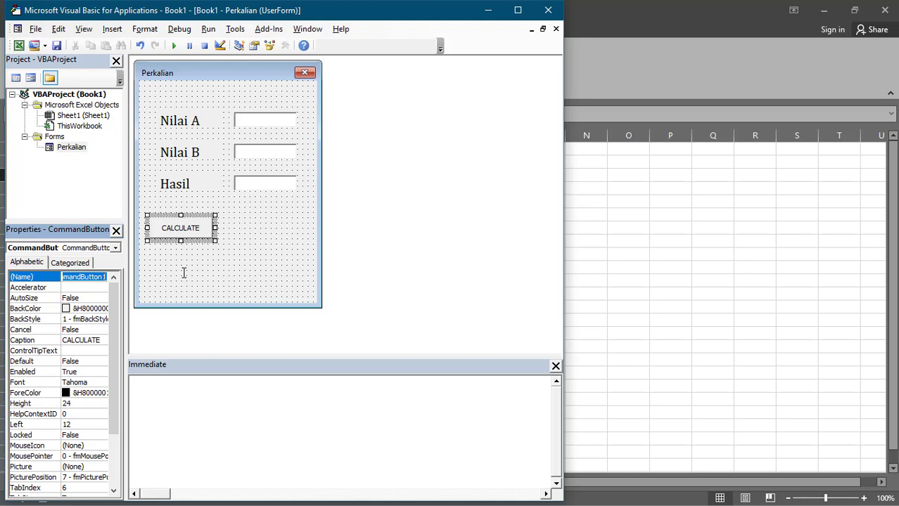
type("calculate")
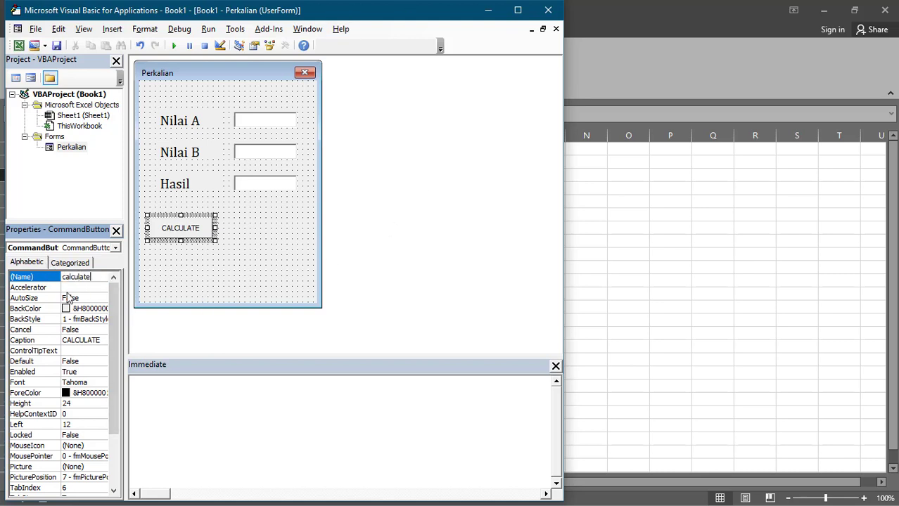
left_click(81, 287)
left_click(202, 262)
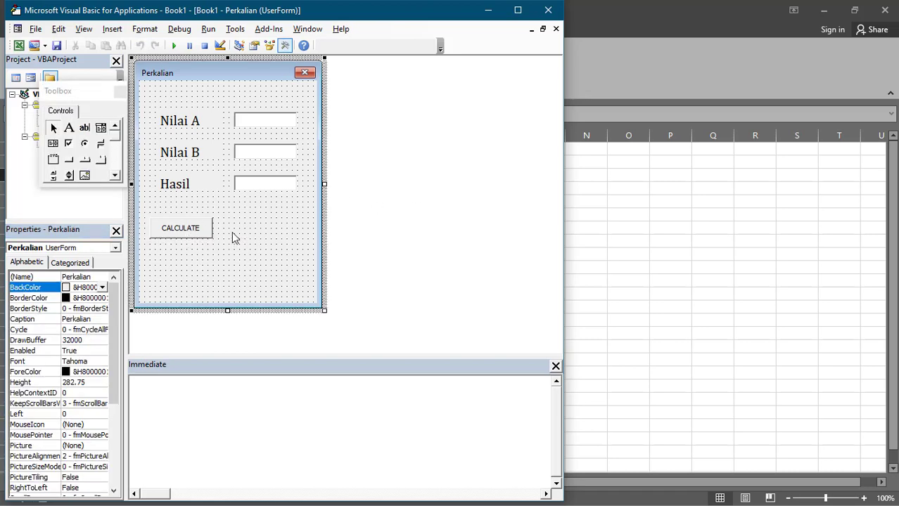
- Copy the CALCULATE button to its right
left_click(191, 236)
left_click_drag(202, 234, 284, 229)
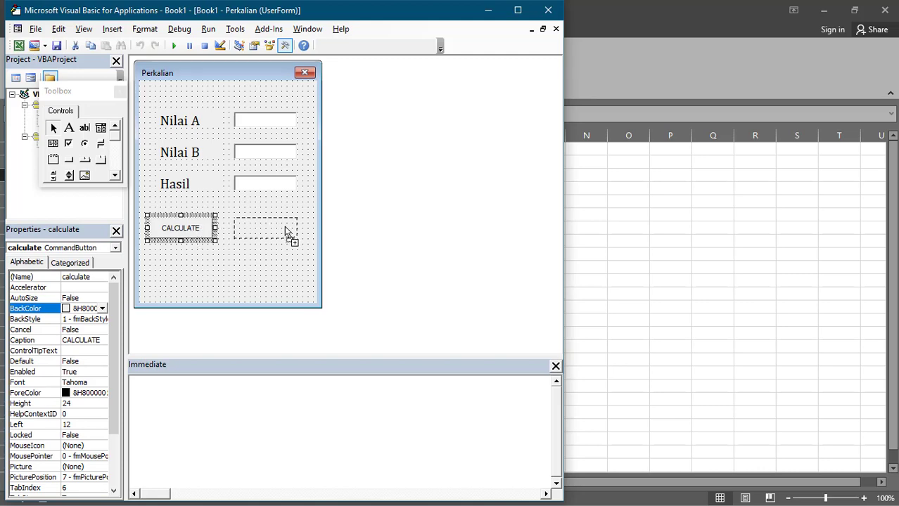
left_click_drag(285, 228, 290, 234)
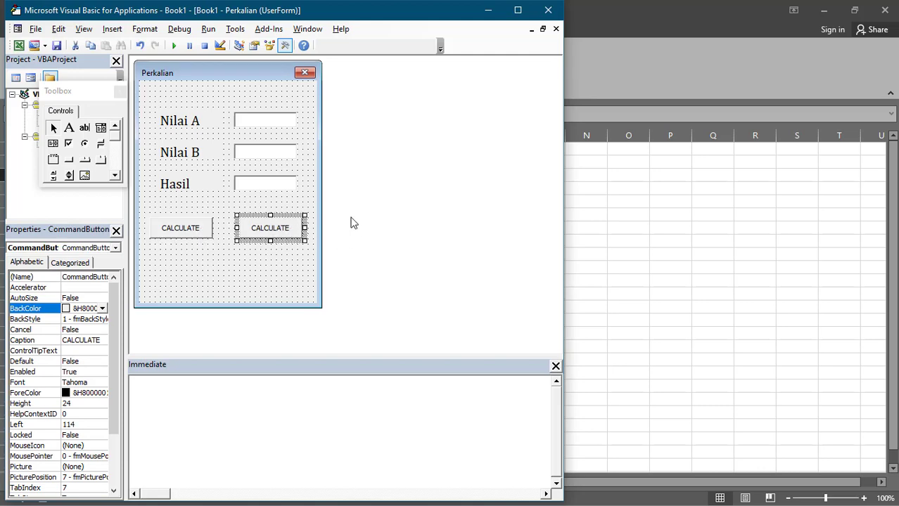
double_click(262, 225)
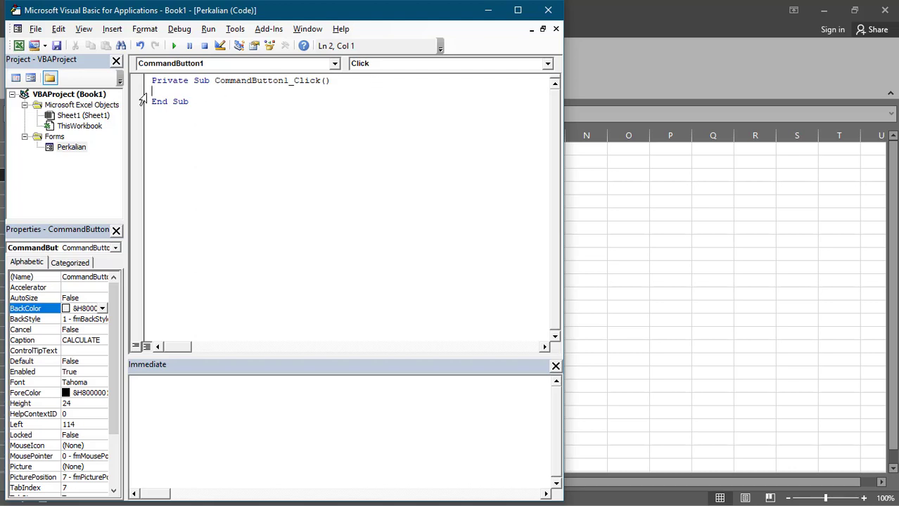
double_click(82, 148)
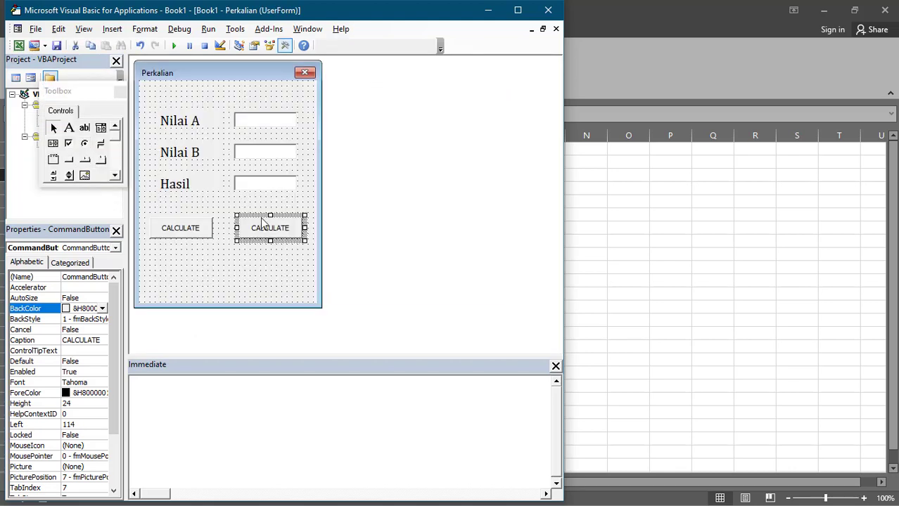
- Caption the copy QUIT, name it quit, and copy it below both buttons
left_click(86, 342)
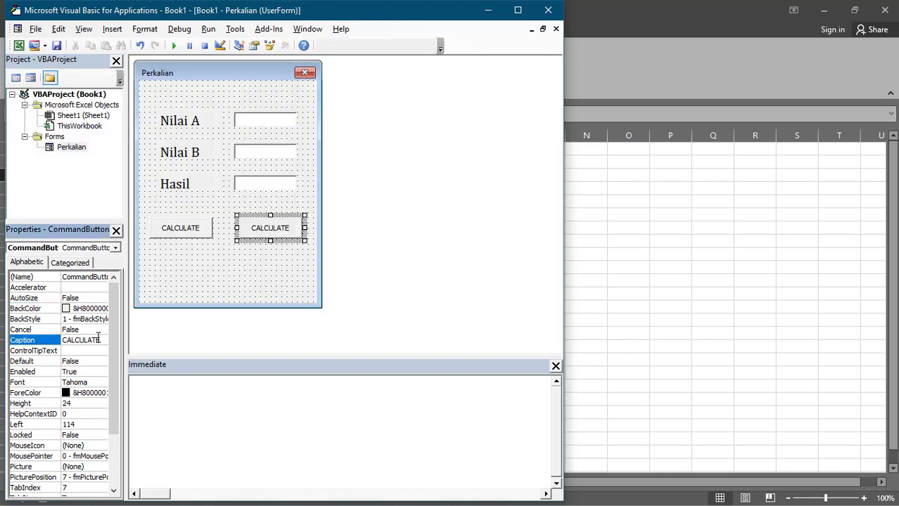
double_click(101, 340)
type("Q")
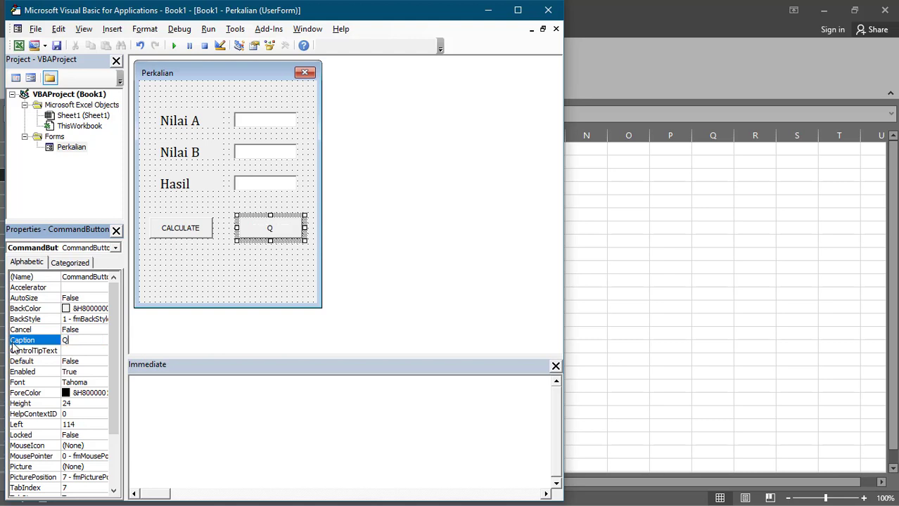
type("UIT")
left_click(79, 278)
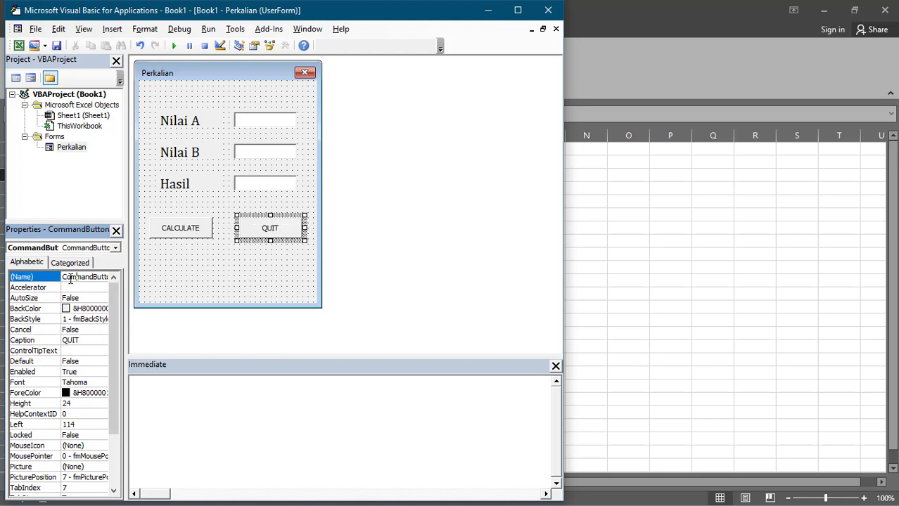
left_click_drag(64, 279, 174, 280)
type("quit")
left_click(251, 259)
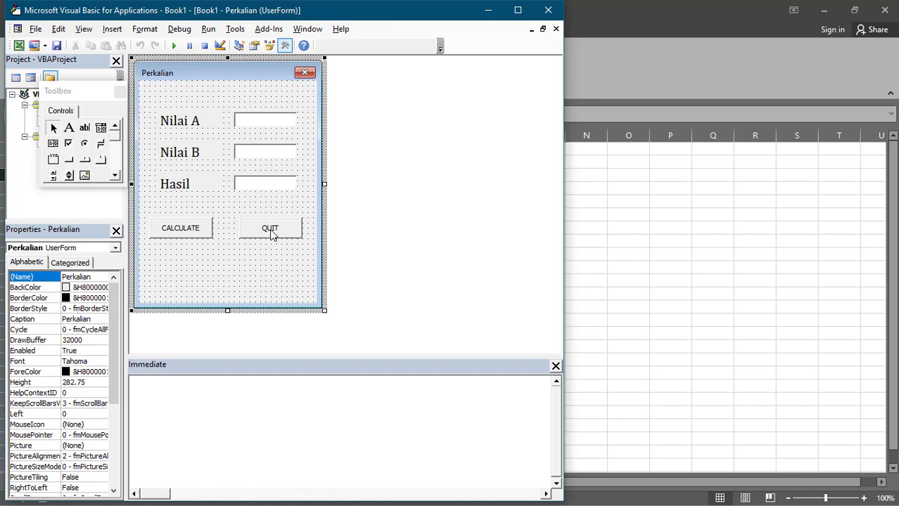
mouse_move(272, 234)
left_mouse_down()
mouse_move(223, 270)
mouse_move(208, 269)
left_mouse_up()
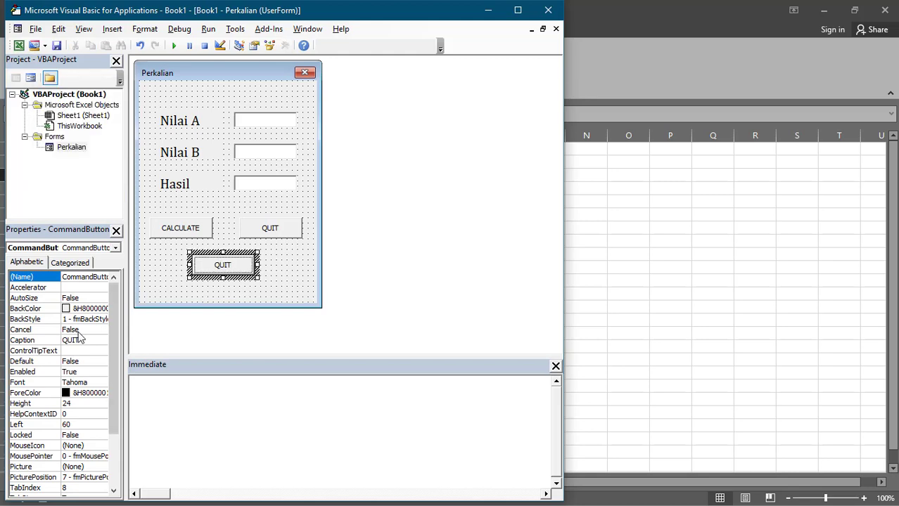
- Caption the lower button copy RESET, then review the CALCULATE and RESET buttons
left_click(42, 341)
type("RESE")
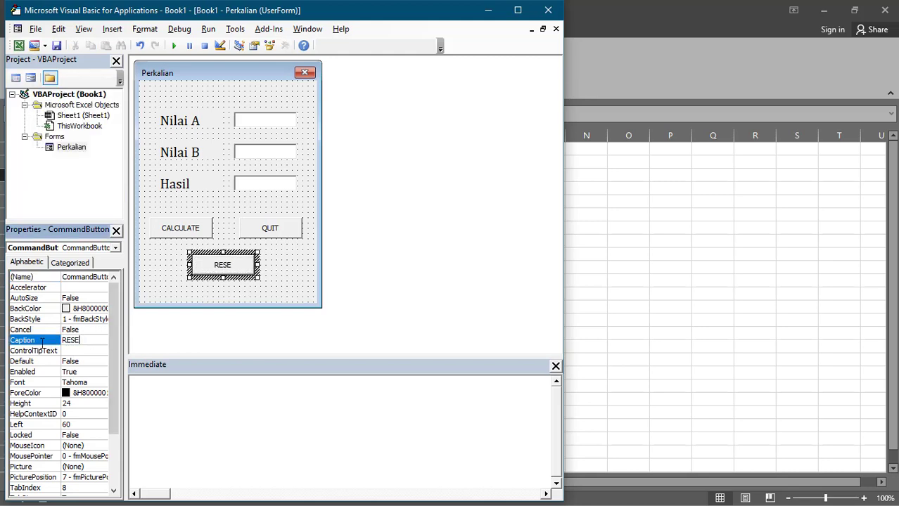
type("T")
left_click(277, 270)
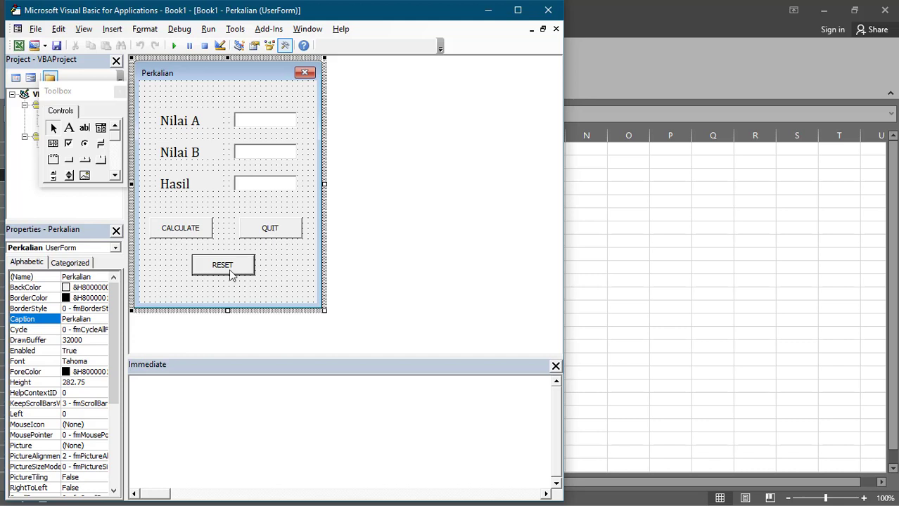
key("Up")
key("Up")
key("Up")
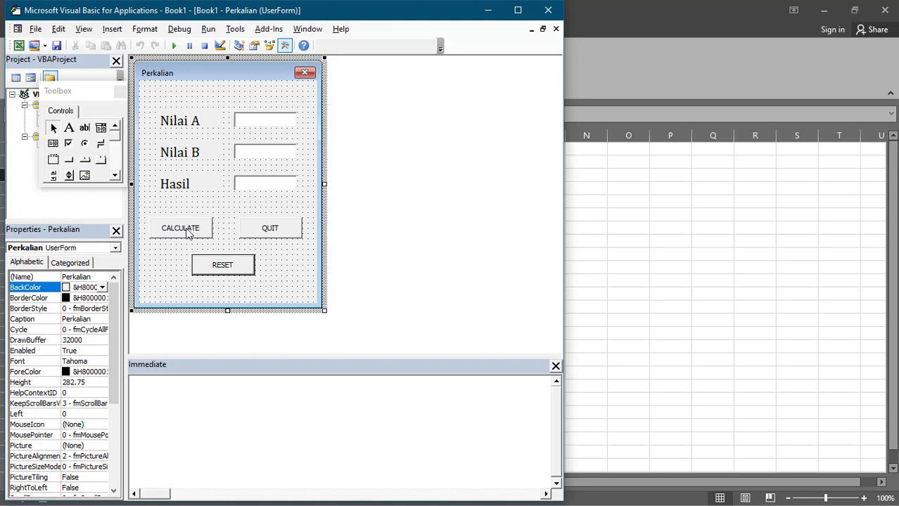
left_click(189, 234)
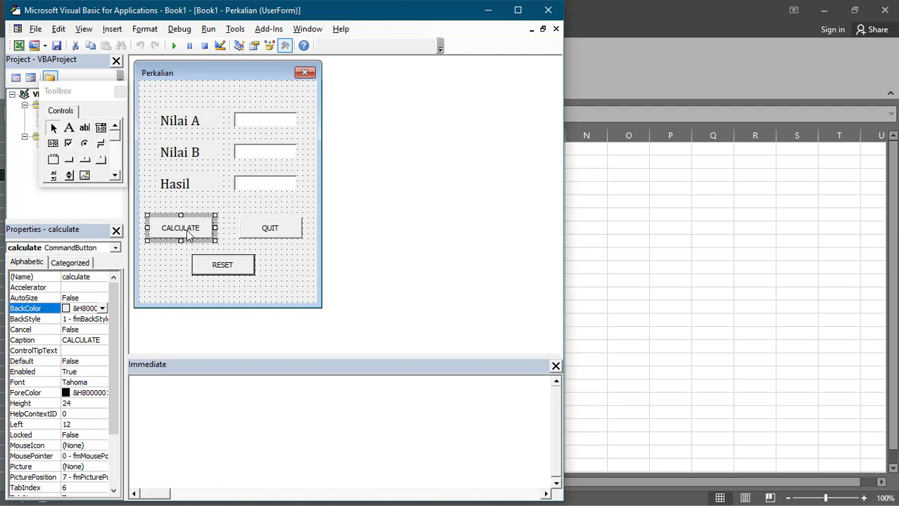
left_click(246, 231)
- Open the CALCULATE button's code and delete the empty CommandButton1_Click procedure
left_click(224, 266)
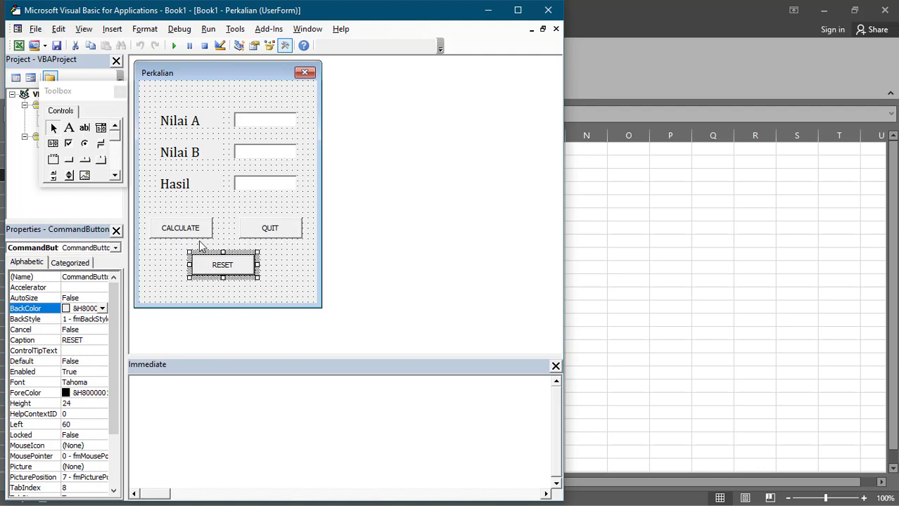
left_click(186, 228)
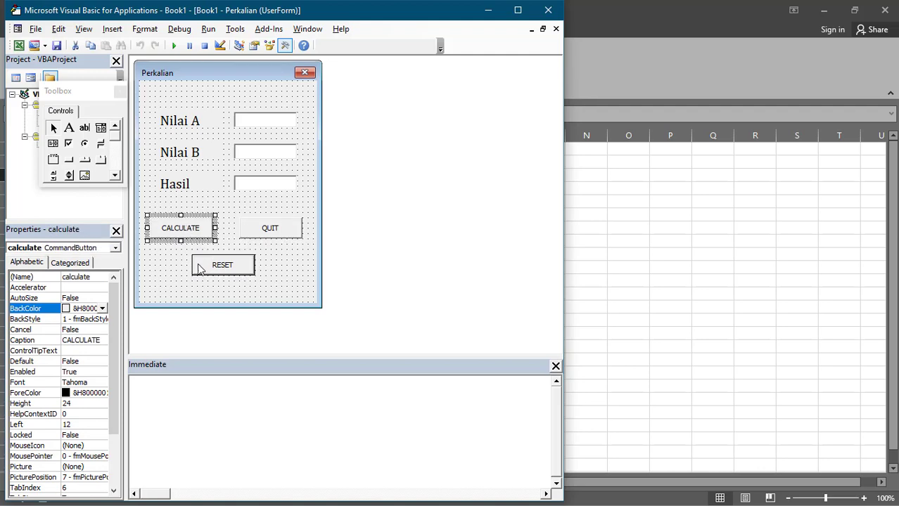
double_click(186, 229)
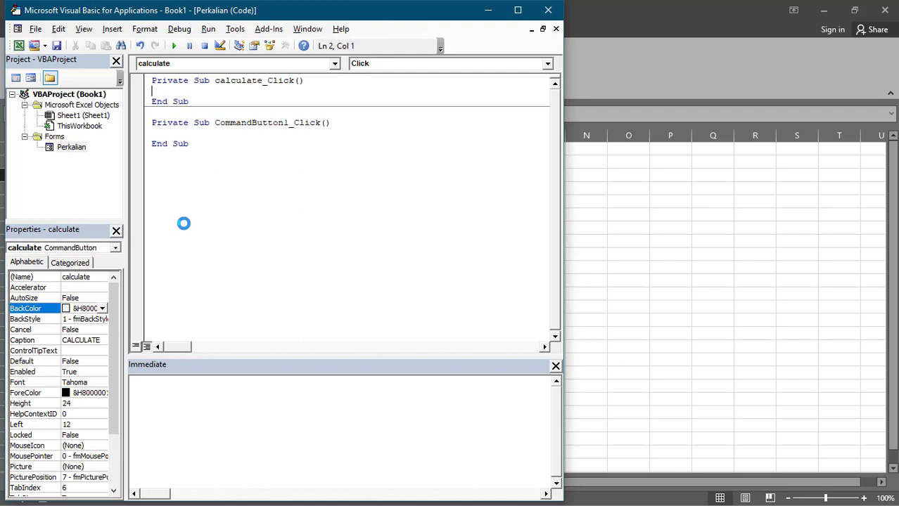
left_click(207, 102)
left_click(239, 123)
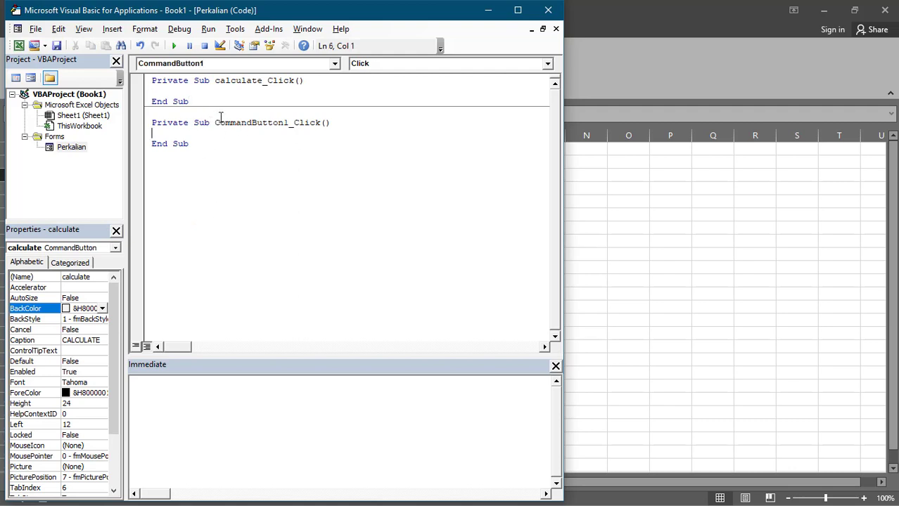
left_click(216, 122)
key("shift+End")
left_click_drag(205, 165, 145, 121)
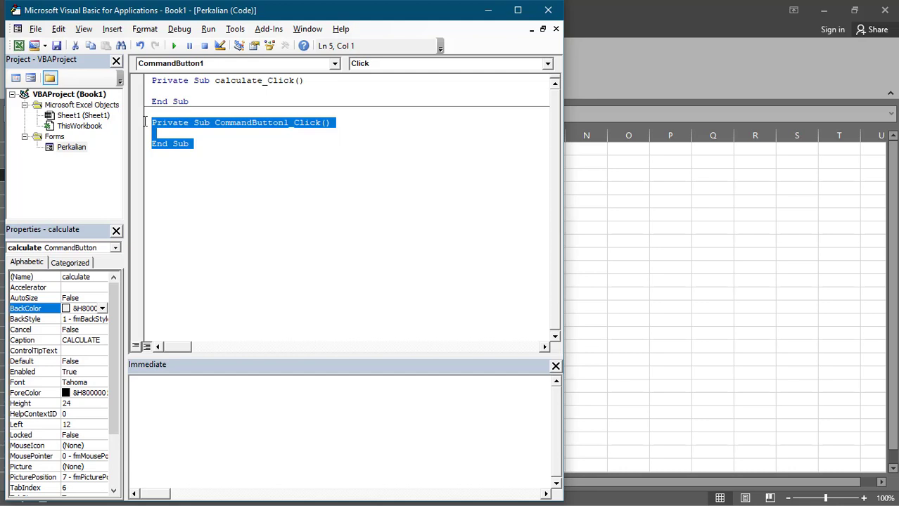
key("Delete")
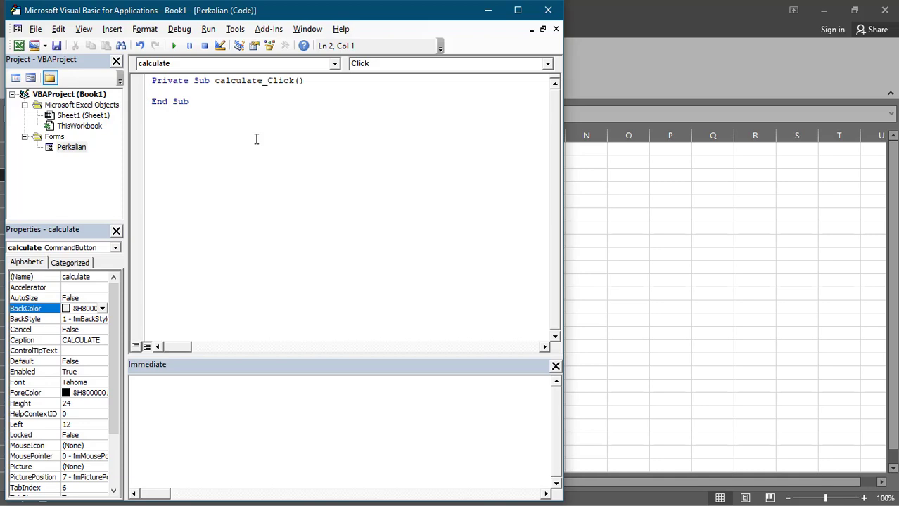
- Return to the Perkalian form design and check the Hasil box's name
left_click(64, 151)
double_click(64, 151)
left_click(254, 186)
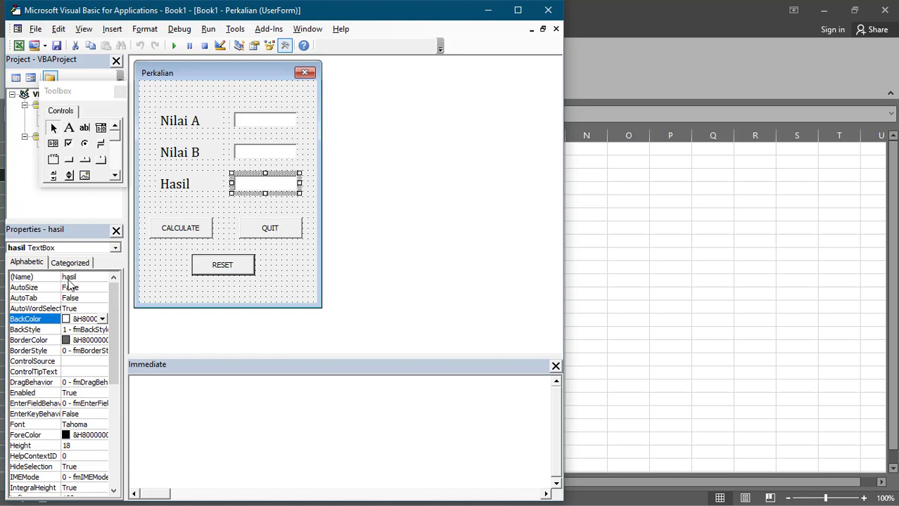
- Enter hasil = nilaiA * nilaiB in the calculate_Click procedure
double_click(171, 232)
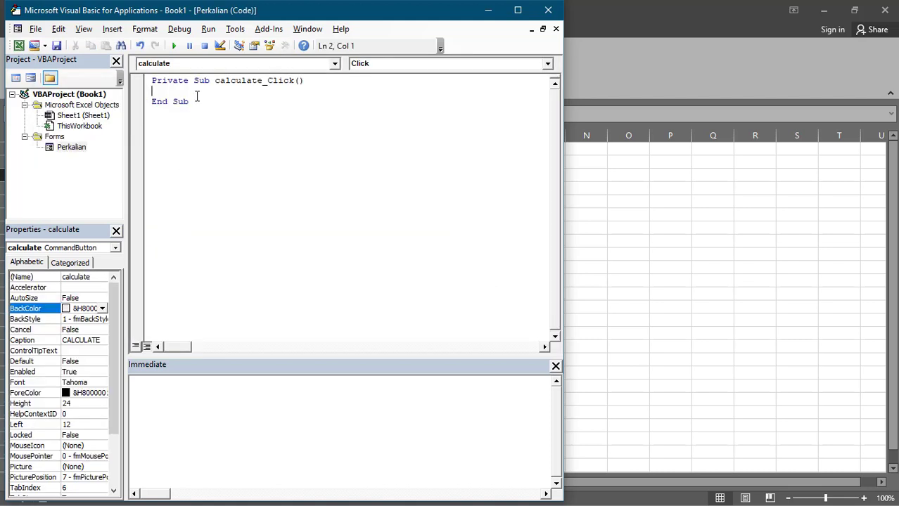
type("hasi")
type("l = ")
type("nilaiA")
type(" *")
key("BackSpace")
key("BackSpace")
type("nnilaiB")
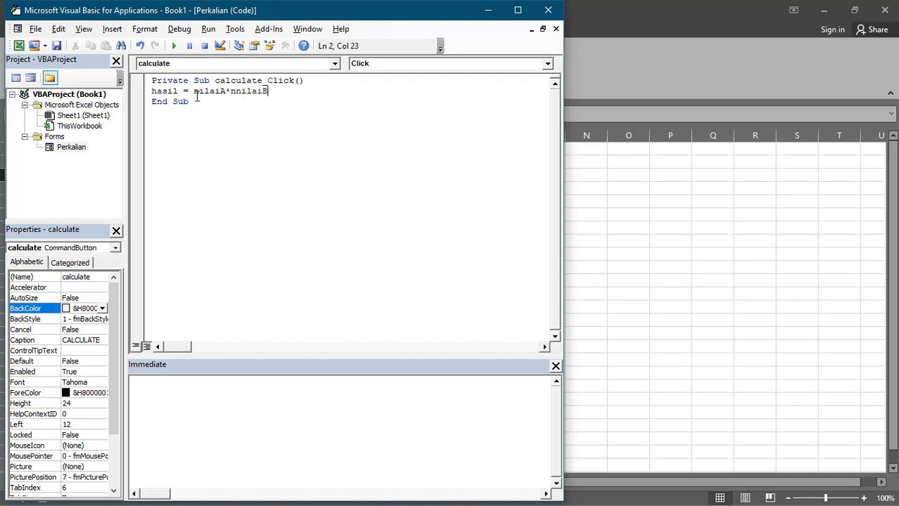
key("Left")
key("Left")
key("Left")
key("Left")
key("Left")
key("BackSpace")
- Check the Nilai A and Nilai B box names in the form design against the code
double_click(64, 148)
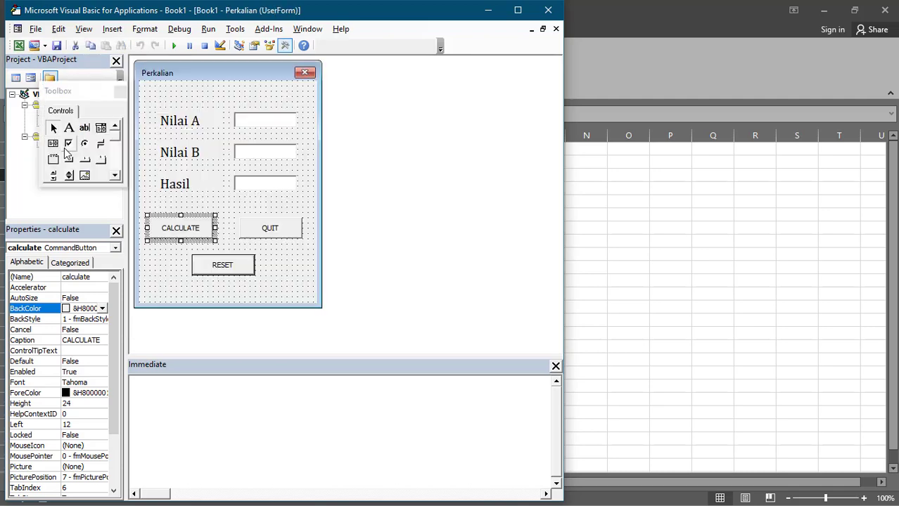
left_click(258, 125)
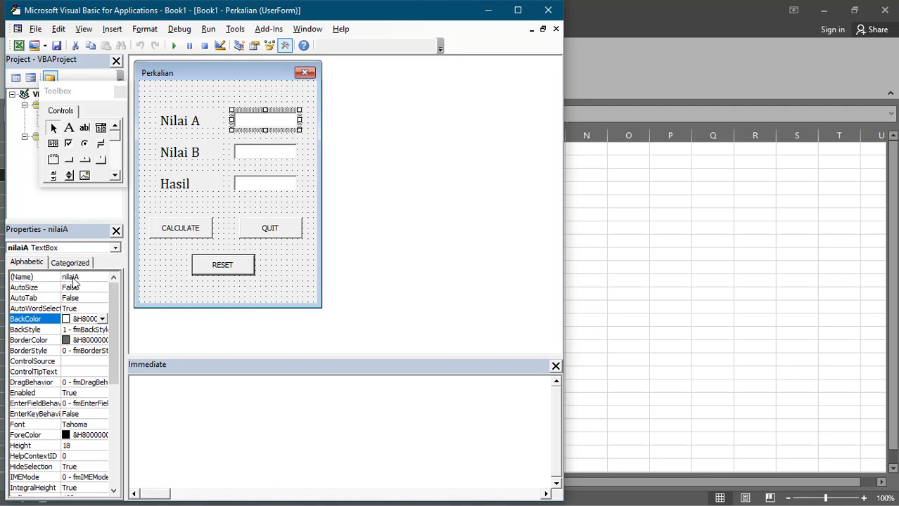
left_click(258, 160)
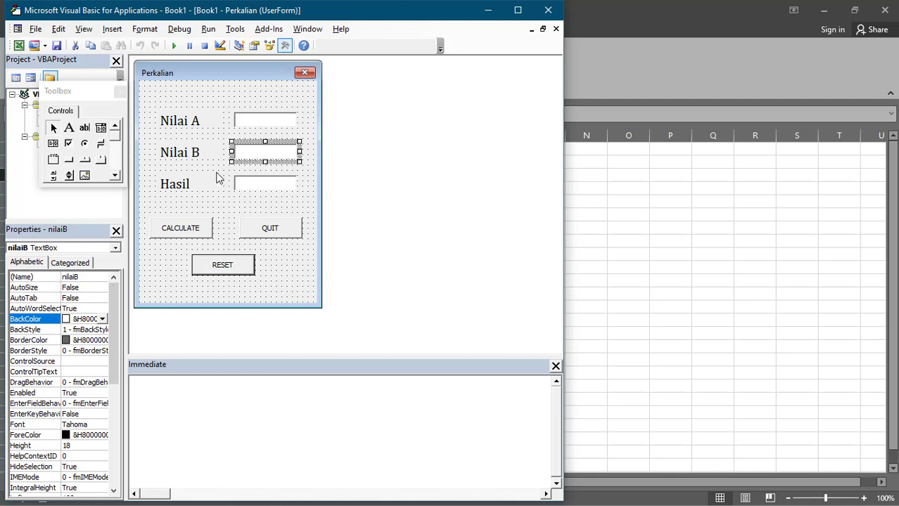
double_click(166, 235)
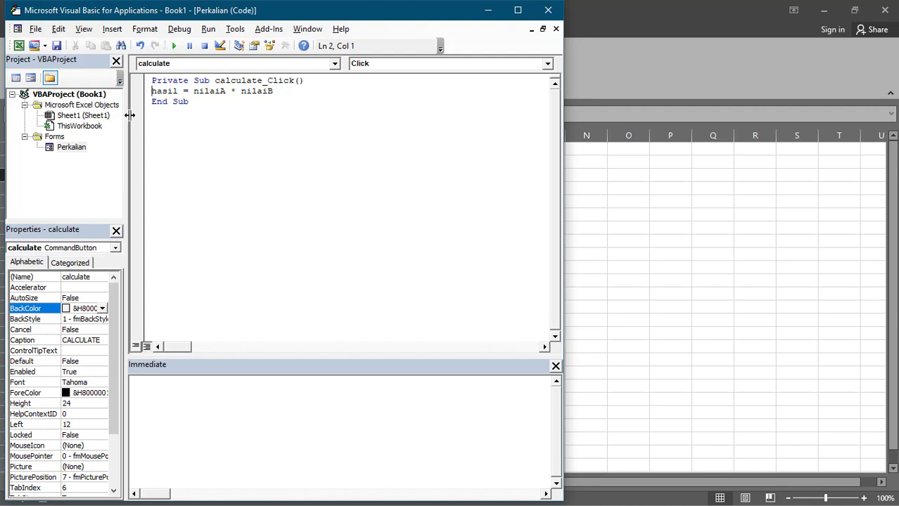
double_click(70, 147)
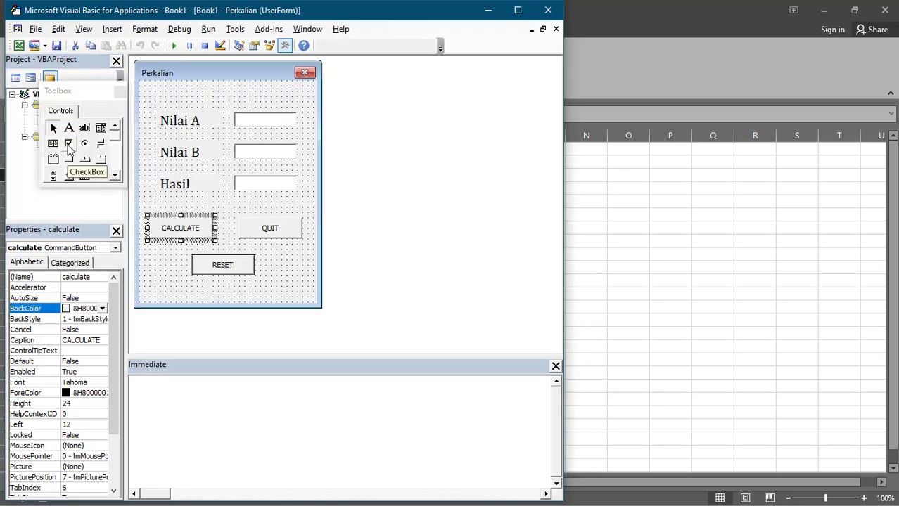
- Begin the RESET button's click code with 'unload (' and check the form's name
double_click(225, 272)
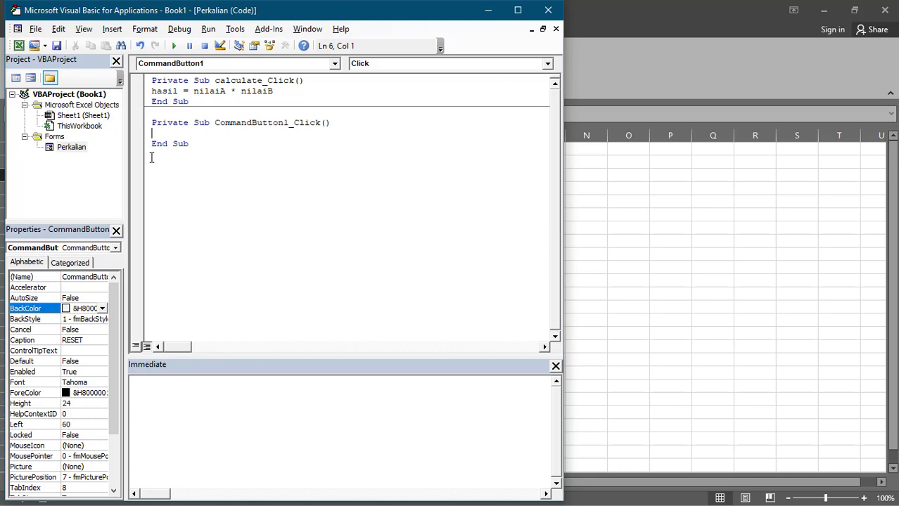
double_click(71, 147)
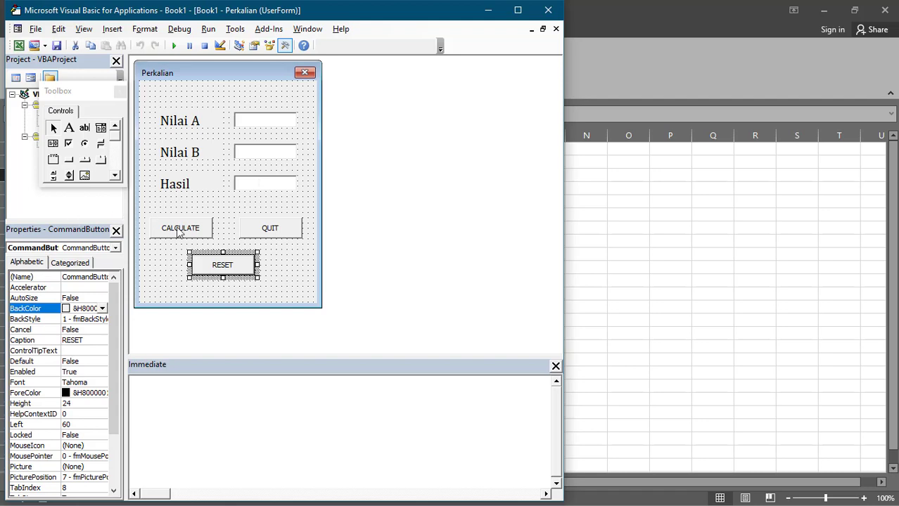
double_click(227, 265)
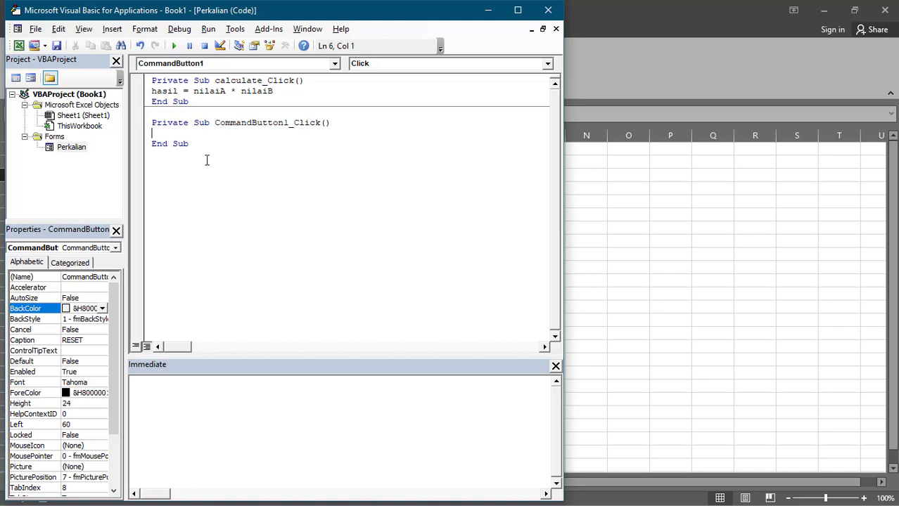
type("unload ")
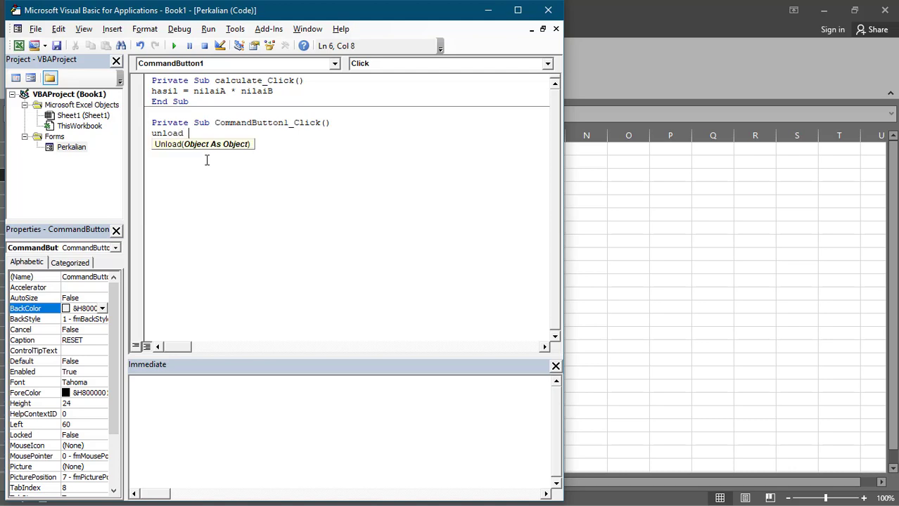
type("(")
double_click(76, 149)
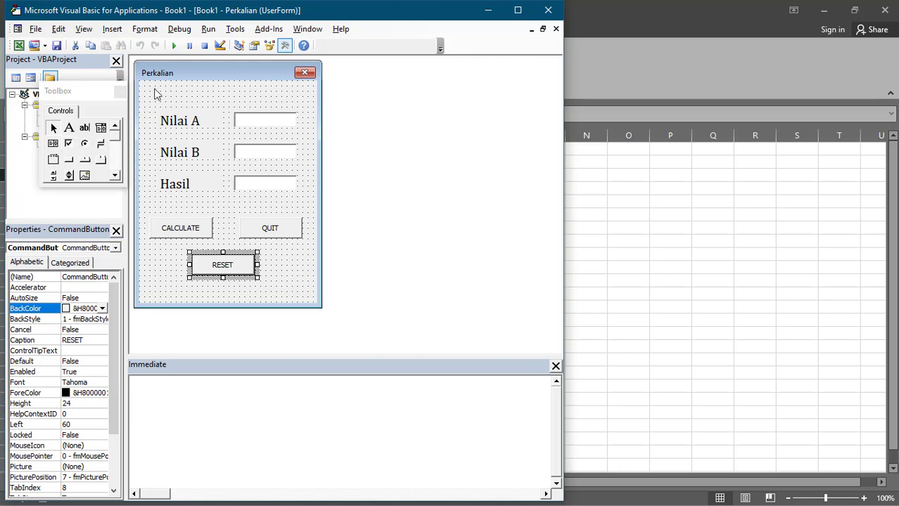
left_click(203, 99)
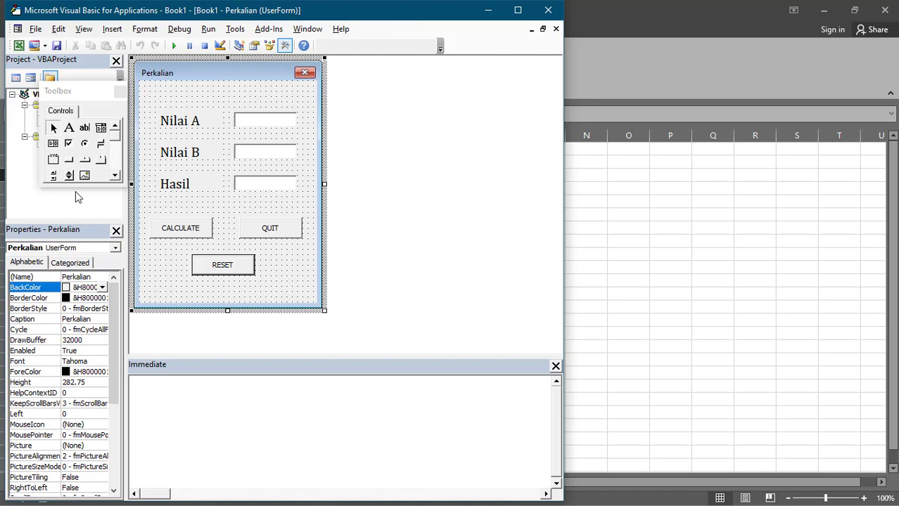
- Complete the RESET code as Unload (Perkalian) followed by Perkalian.Show
double_click(220, 264)
type("unload(")
left_click(202, 136)
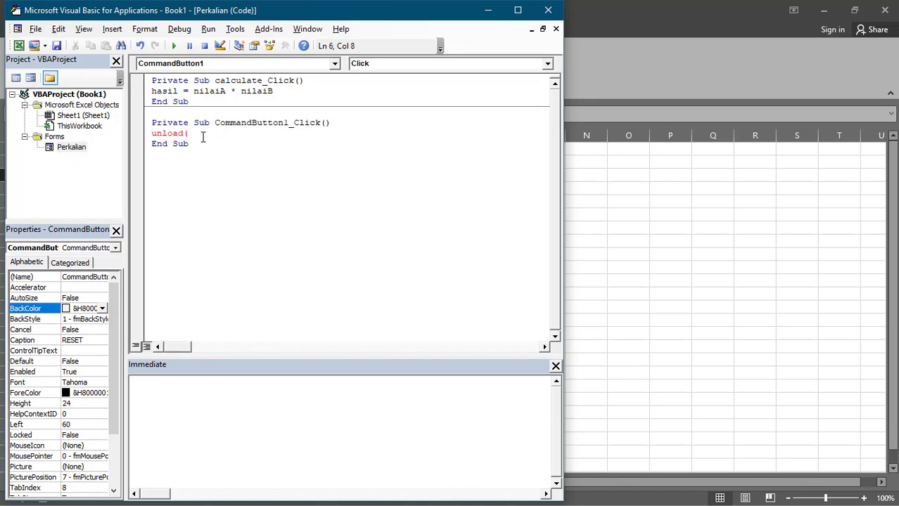
type("Perkalian")
type(")")
key("Return")
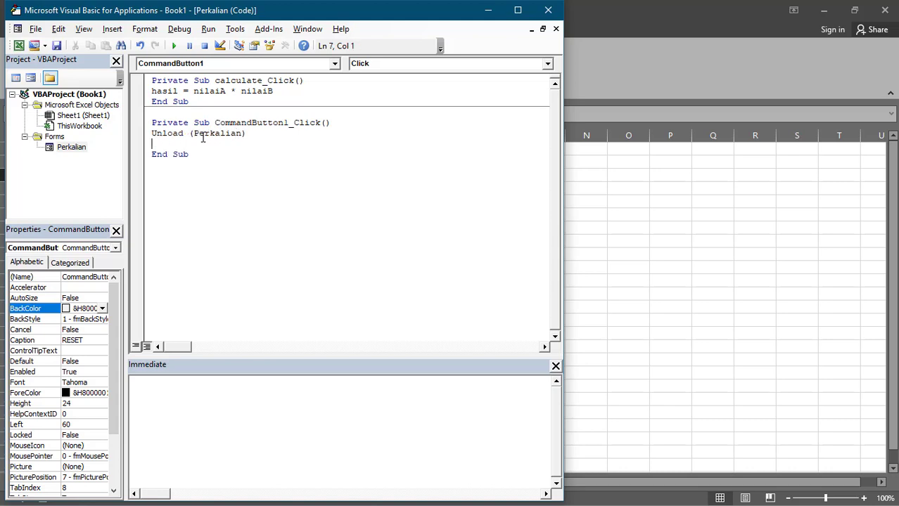
type("Per")
type("kalian.sh")
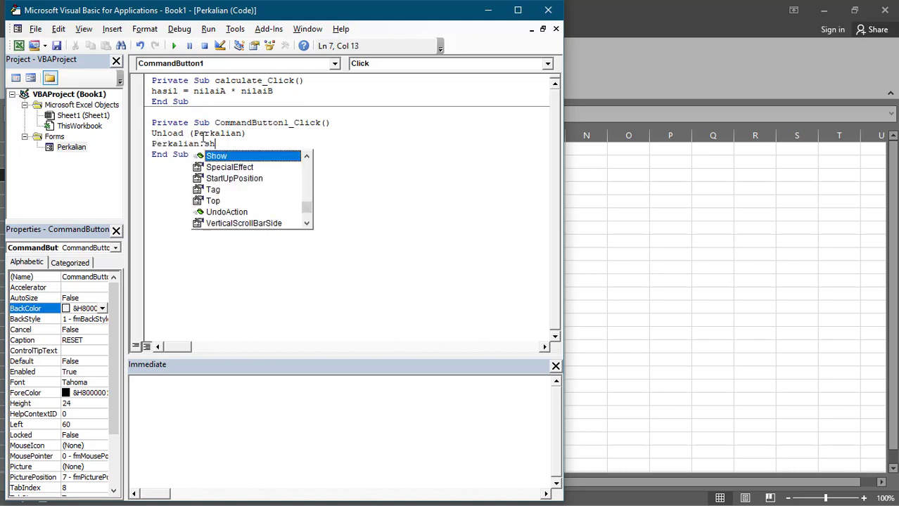
key("Return")
key("BackSpace")
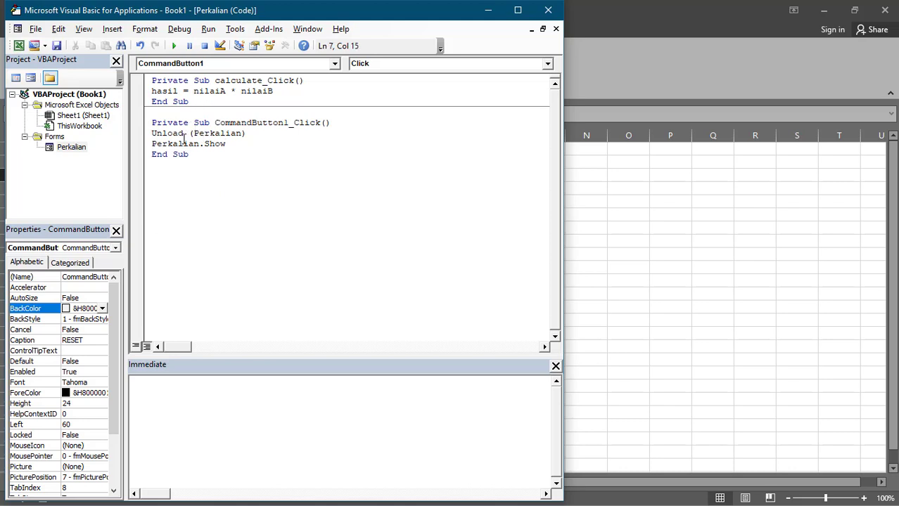
double_click(71, 147)
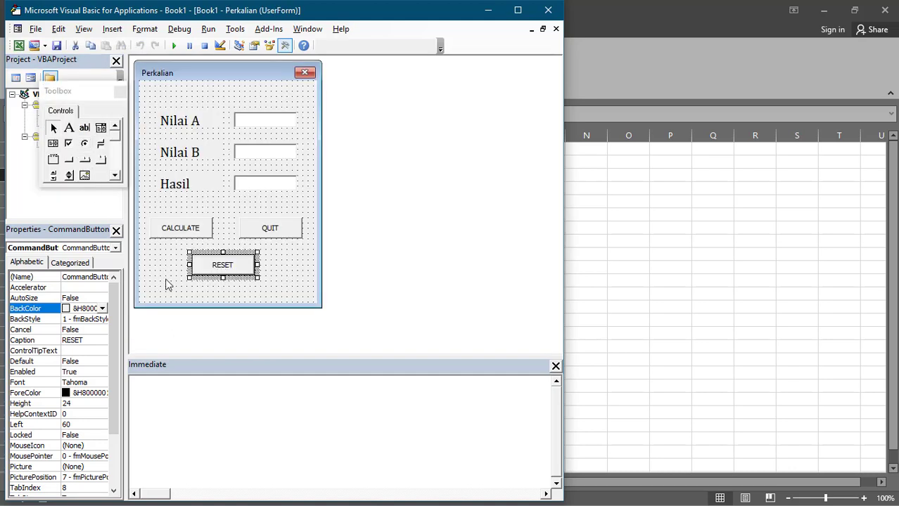
- Rename the RESET button to reset in its Name property
left_click(82, 277)
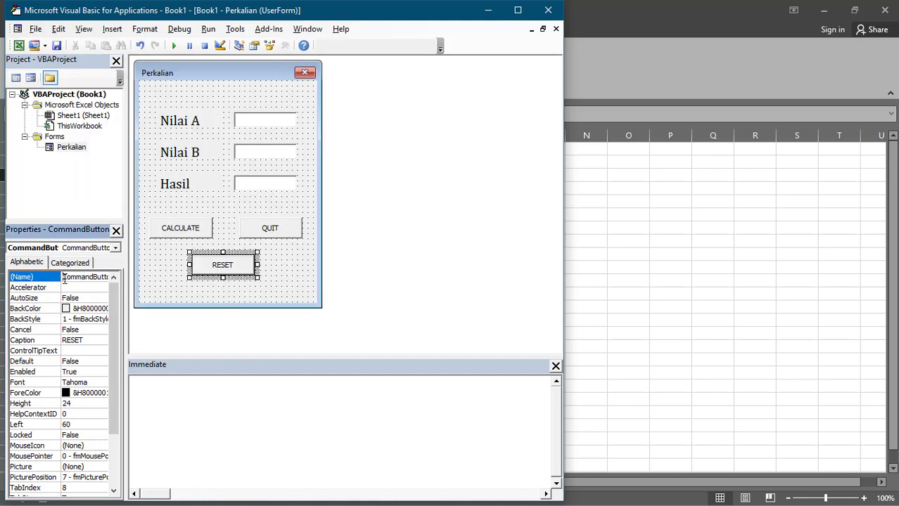
left_click_drag(68, 277, 172, 276)
type("rese")
type("t")
left_click(247, 315)
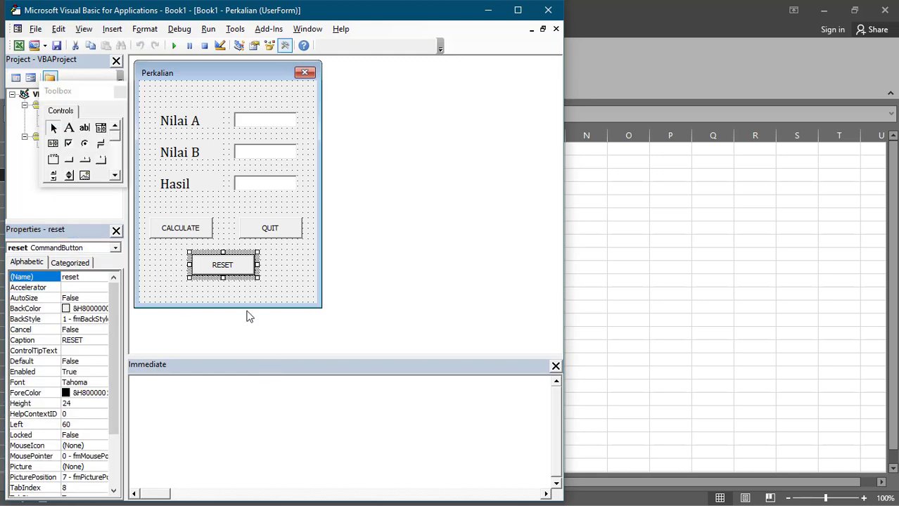
- Move the Unload and Show lines from CommandButton1_Click into reset_Click
double_click(226, 265)
left_click_drag(241, 142, 140, 133)
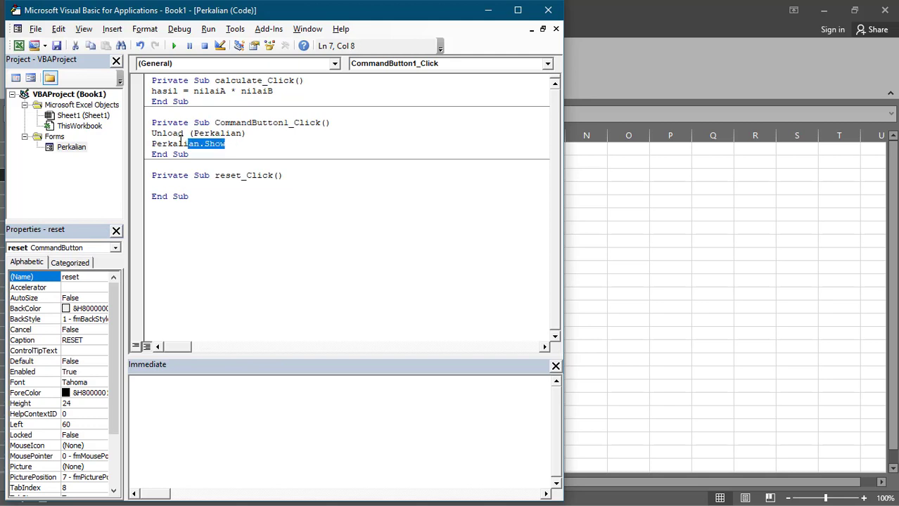
key("Delete")
left_click(166, 175)
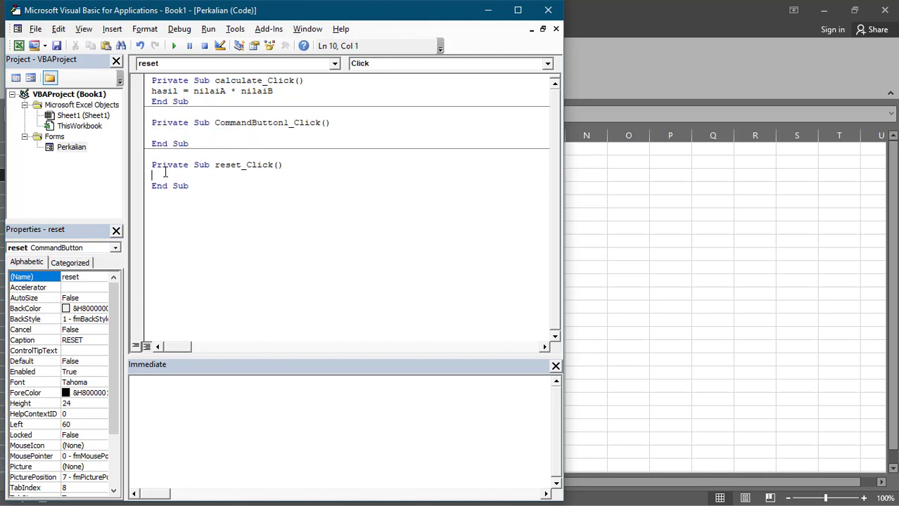
type("Unload (Perkalian) Perkalian.Show")
- Delete the empty CommandButton1_Click and extra blank lines, then reopen the Perkalian form design
left_click(198, 145)
left_click_drag(197, 145, 137, 107)
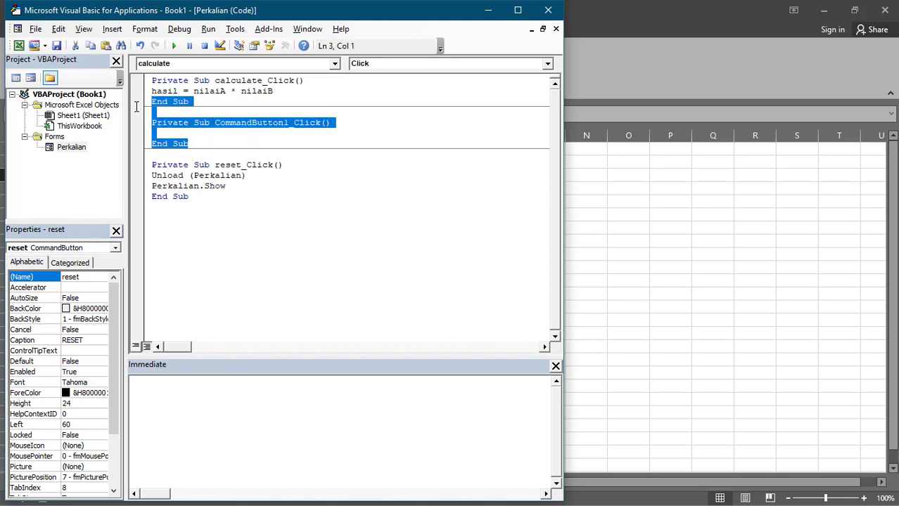
left_click(183, 112)
left_click_drag(200, 145, 148, 117)
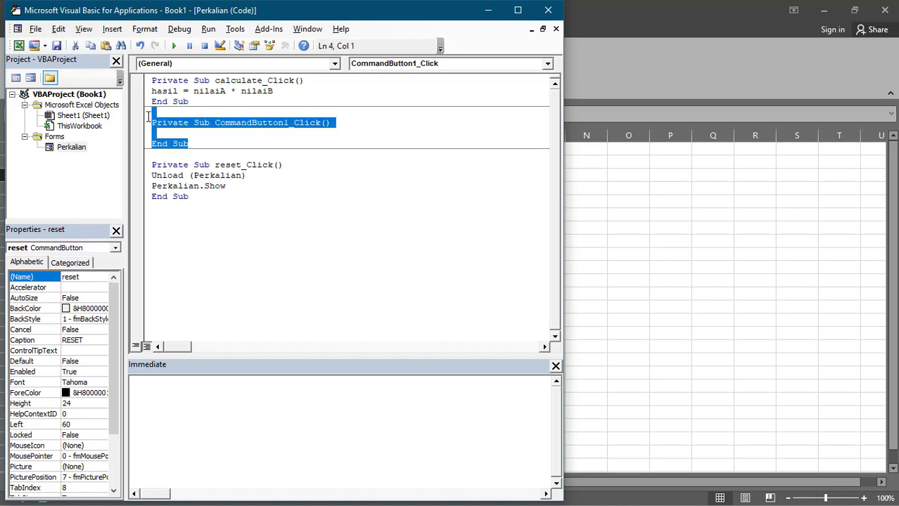
key("Delete")
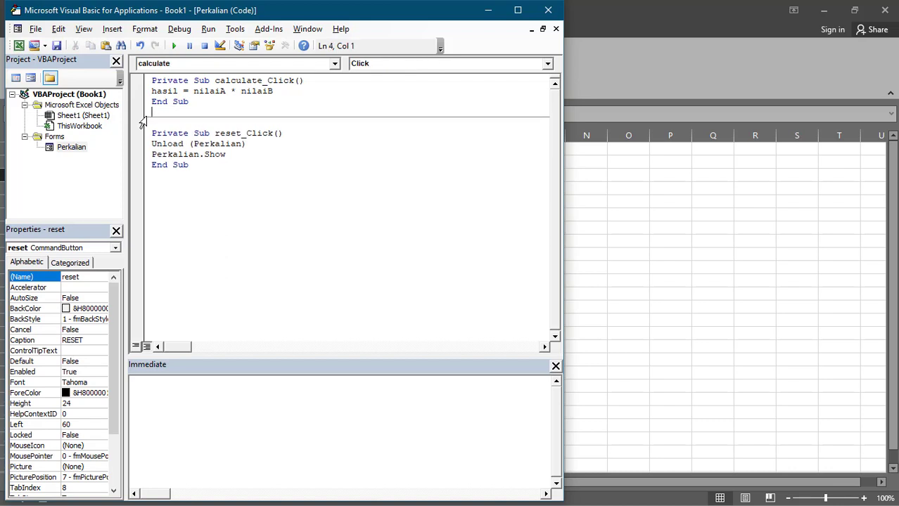
left_click(220, 164)
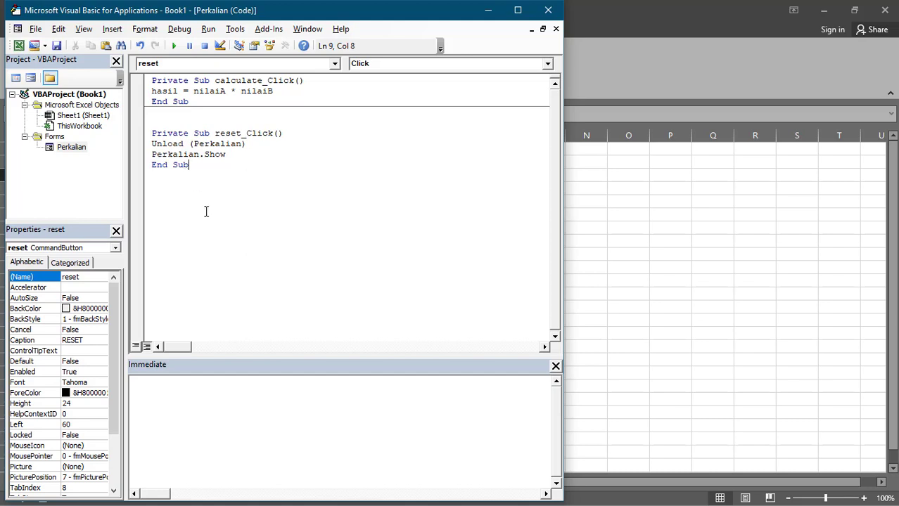
left_click(170, 113)
key("Delete")
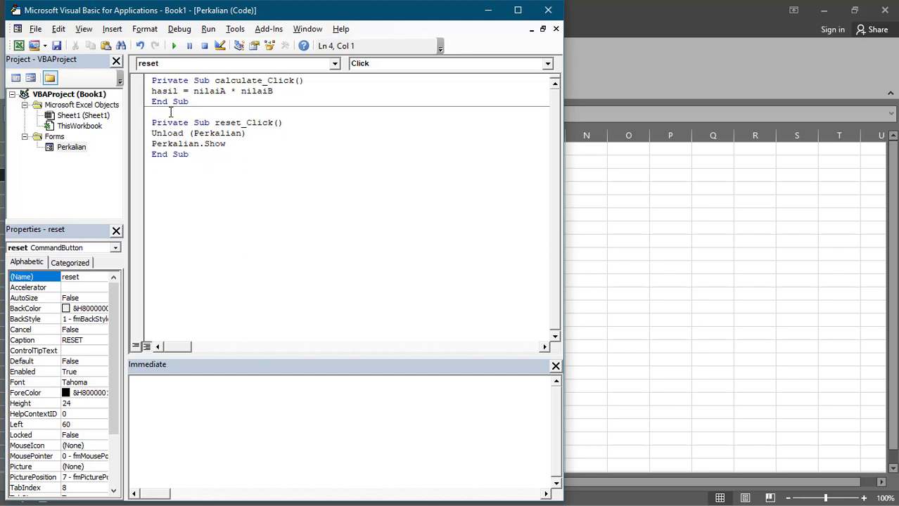
key("Delete")
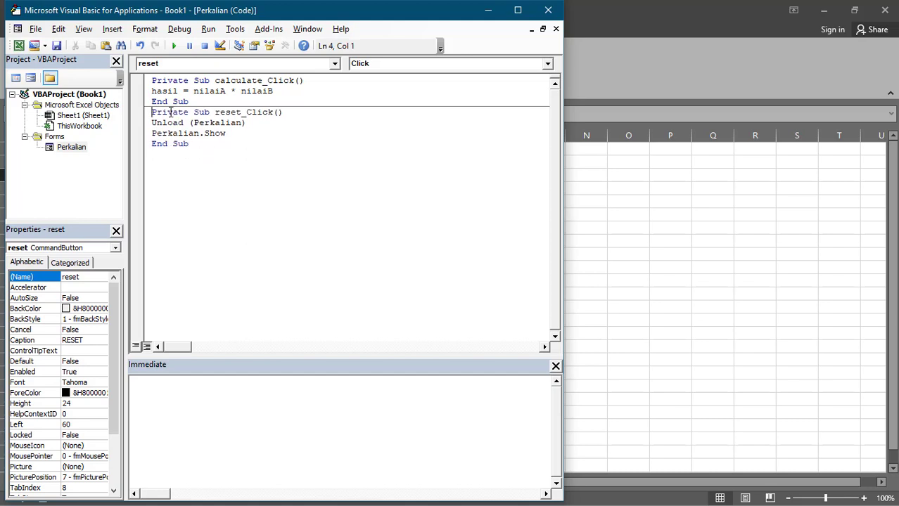
left_click(77, 149)
double_click(78, 149)
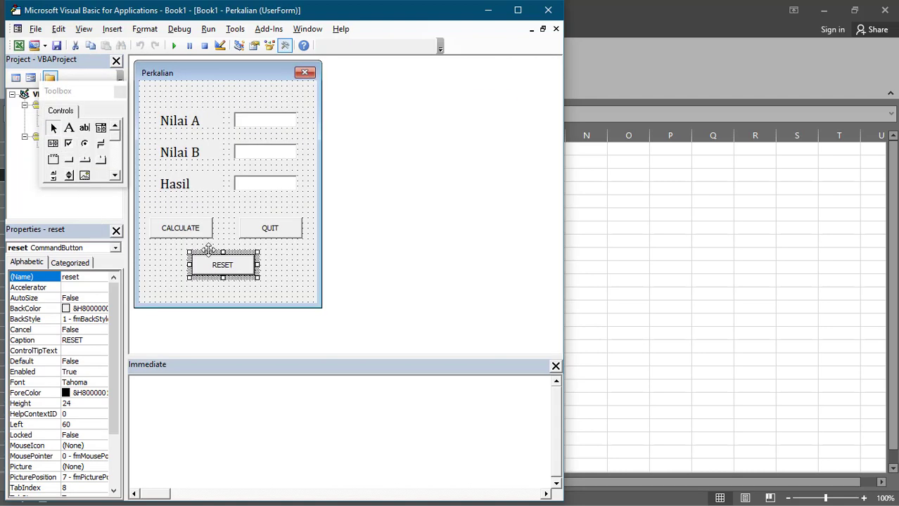
- Give the QUIT button a quit_Click procedure containing Perkalian.Hide
double_click(288, 236)
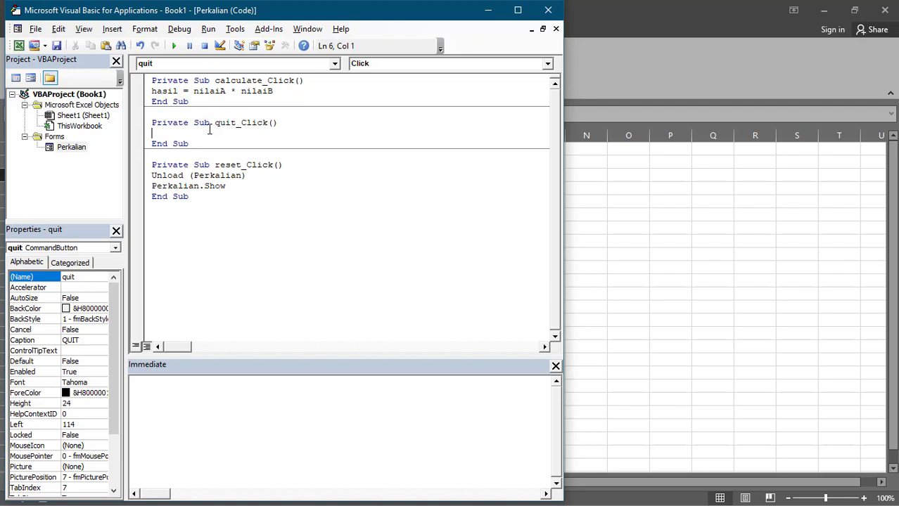
type("Perka")
type("lian.")
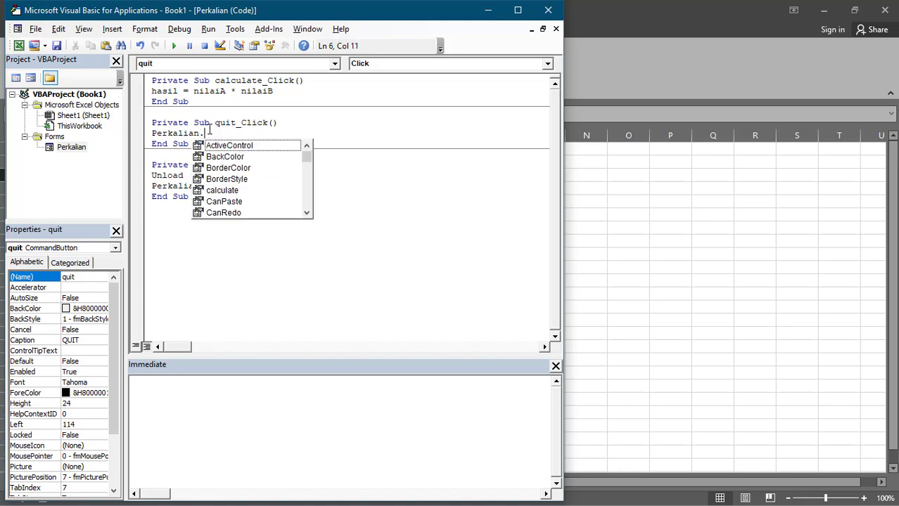
type("hide")
key("Return")
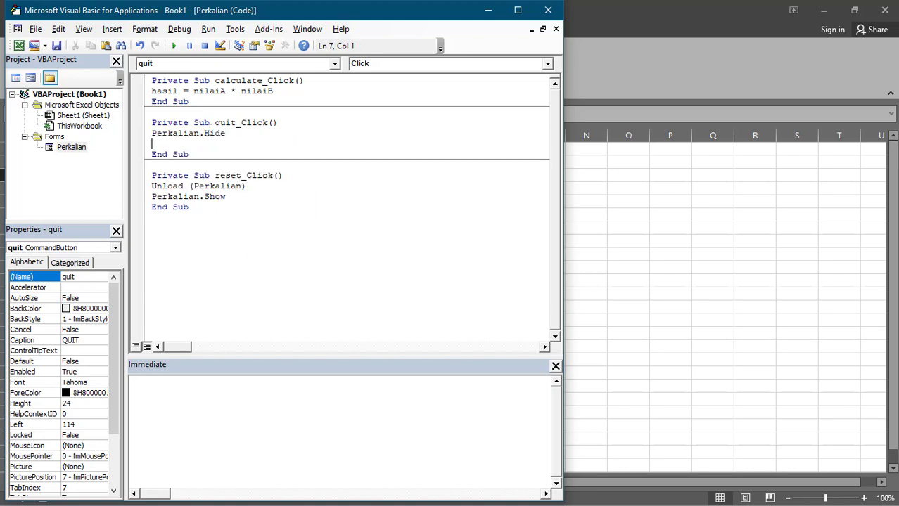
key("BackSpace")
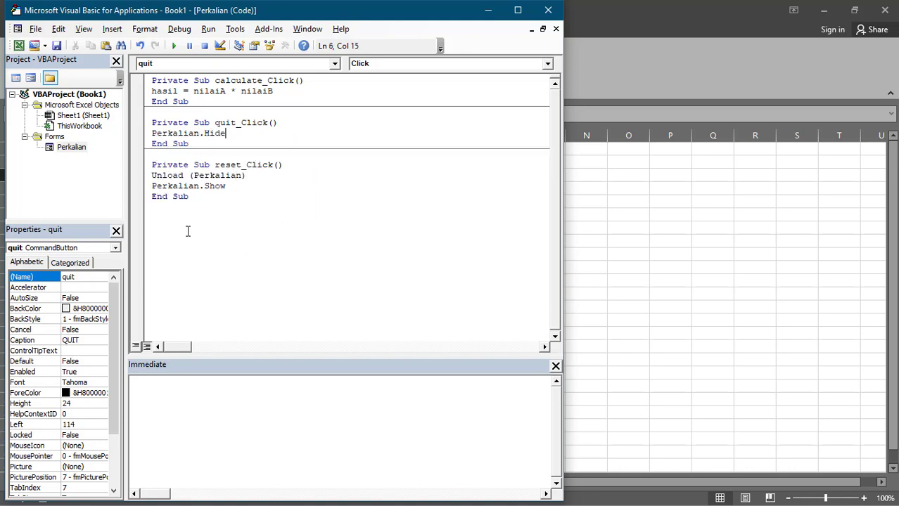
left_click(188, 235)
- Select the Perkalian form in the Project Explorer and open the Insert menu
left_click(71, 147)
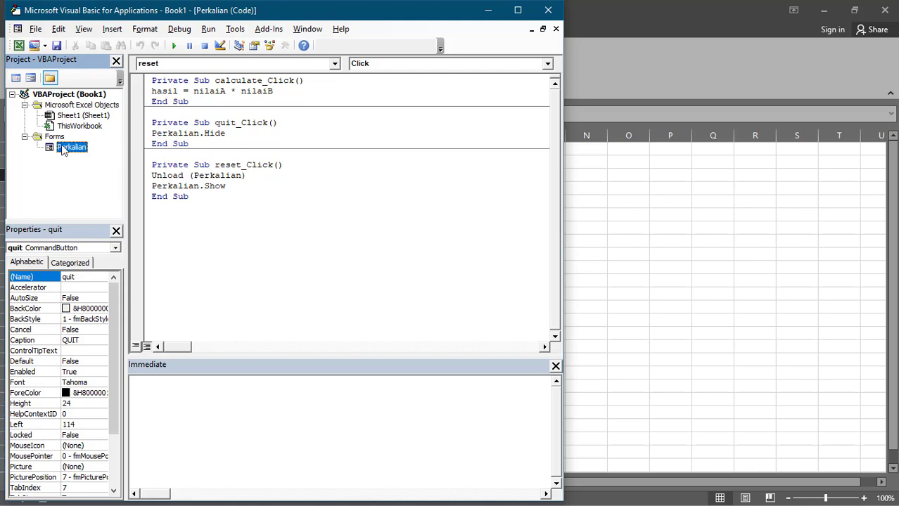
left_click(107, 31)
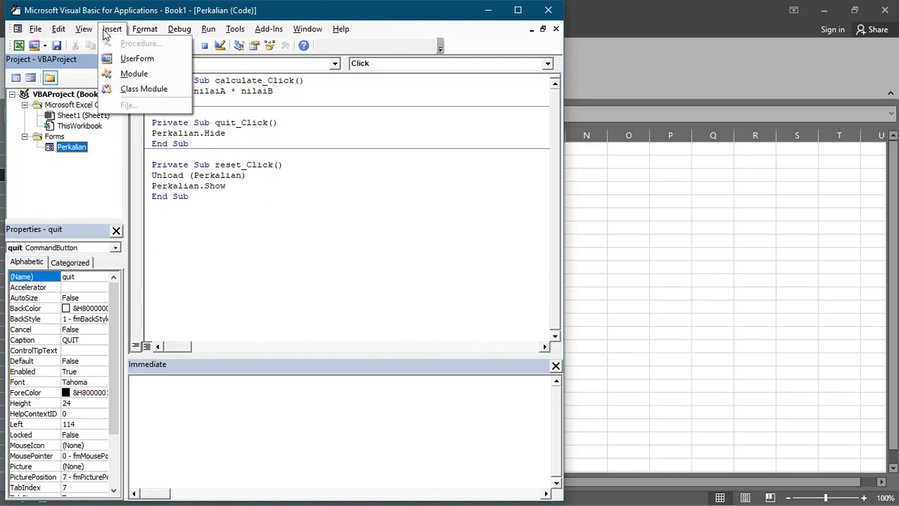
- Insert a new module and type the Sub Hitung_Perkalian() declaration
left_click(140, 73)
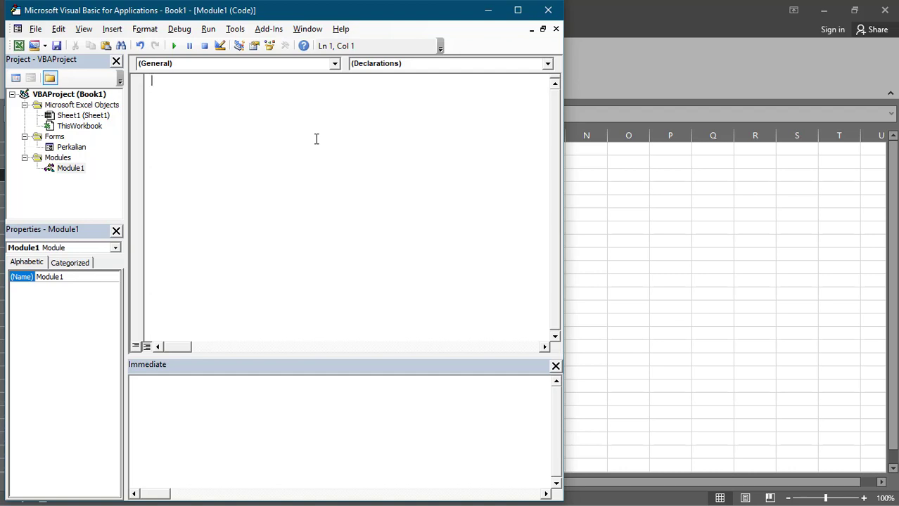
type("Sub ")
type("(")
type("Perkal")
key("BackSpace")
key("BackSpace")
key("BackSpace")
key("BackSpace")
key("BackSpace")
key("BackSpace")
type("Pe")
key("BackSpace")
key("BackSpace")
type("Hitung")
type("_Per")
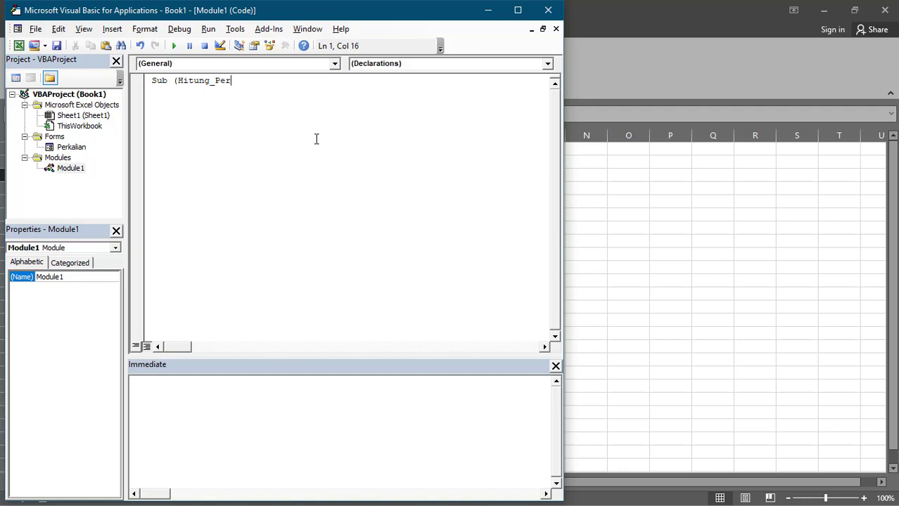
type("kala")
key("BackSpace")
type("ian")
type(")")
key("Return")
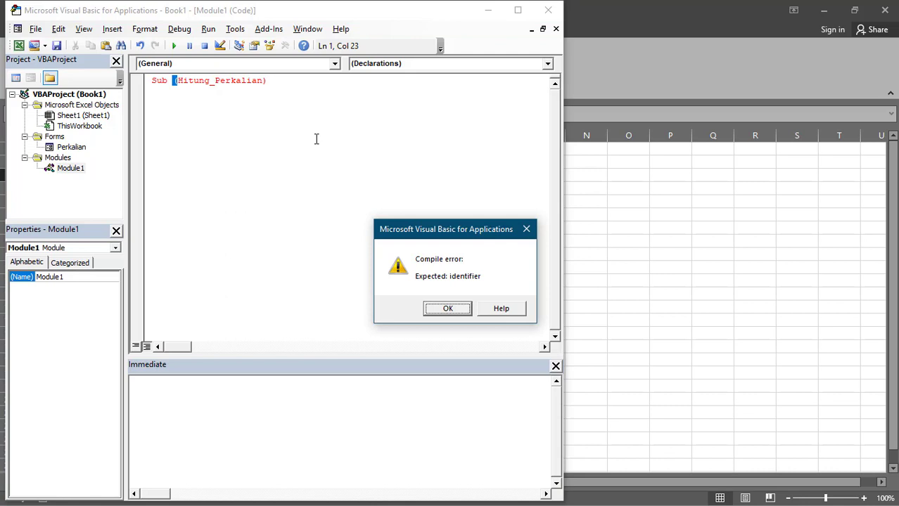
- Dismiss the compile error and remove the stray parenthesis so Hitung_Perkalian gets its End Sub
left_click(447, 308)
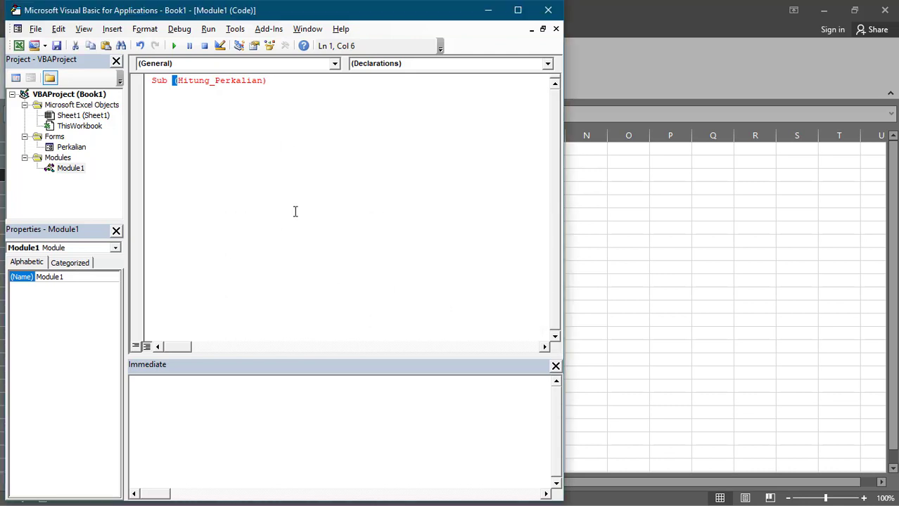
left_click(187, 82)
left_click(179, 82)
key("BackSpace")
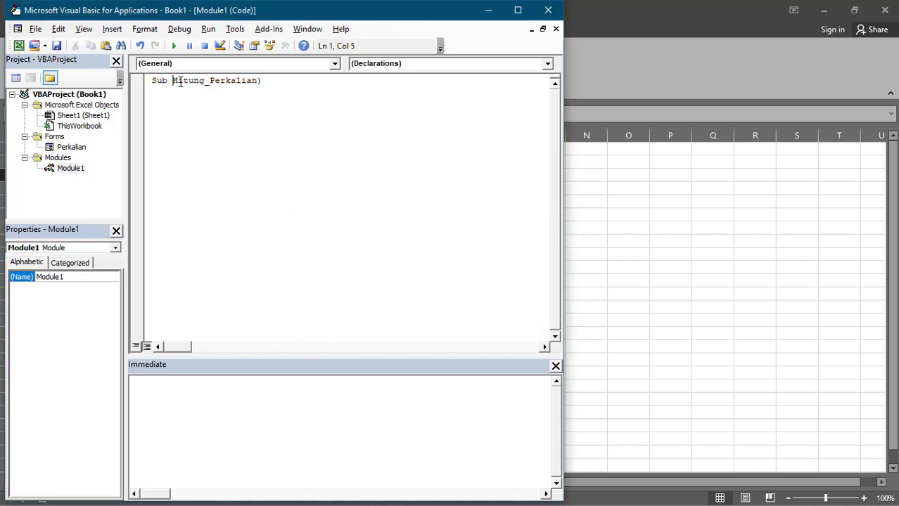
key("ctrl+Right")
key("Return")
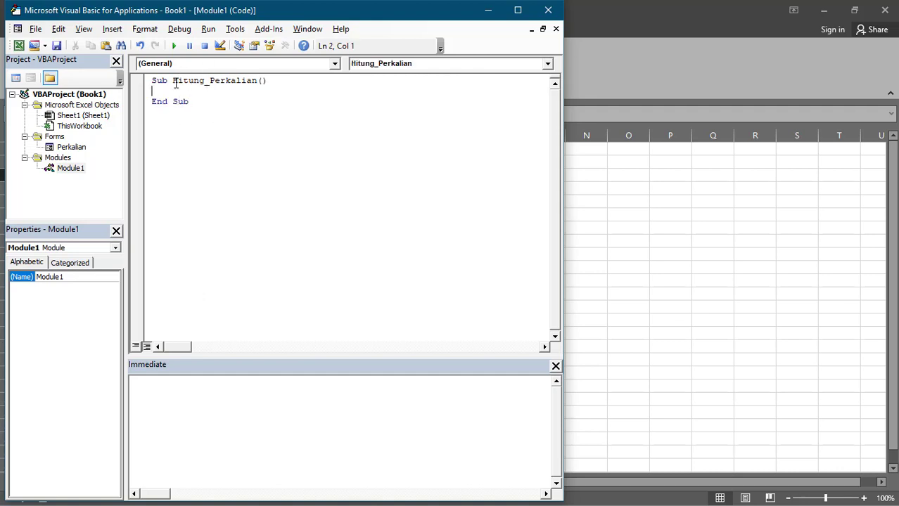
- Write Perkalian.Show inside Hitung_Perkalian, then reopen the Perkalian form design
left_click_drag(173, 80, 235, 81)
left_click(206, 97)
type("Use")
key("Home")
key("Delete")
key("Delete")
key("Delete")
type("Perkali")
key("BackSpace")
type("ian")
type(".Show")
key("Return")
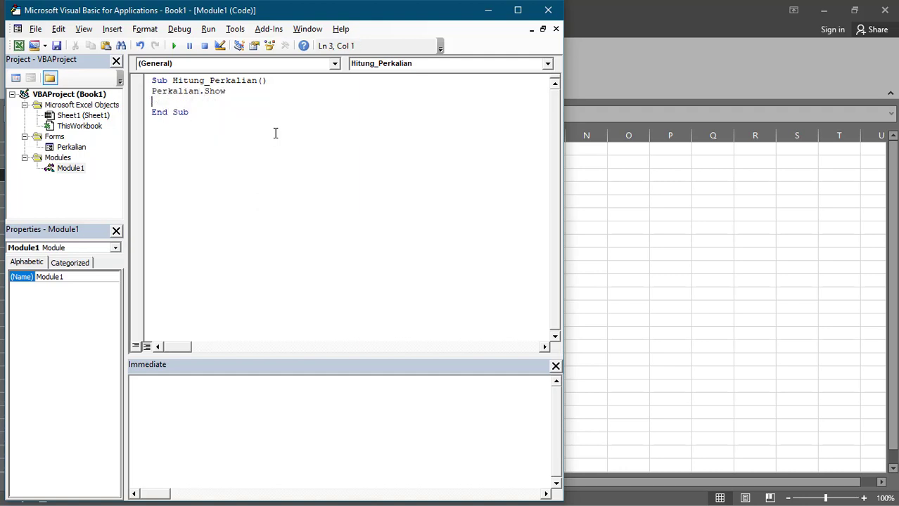
key("Delete")
key("Down")
key("Down")
left_click(79, 149)
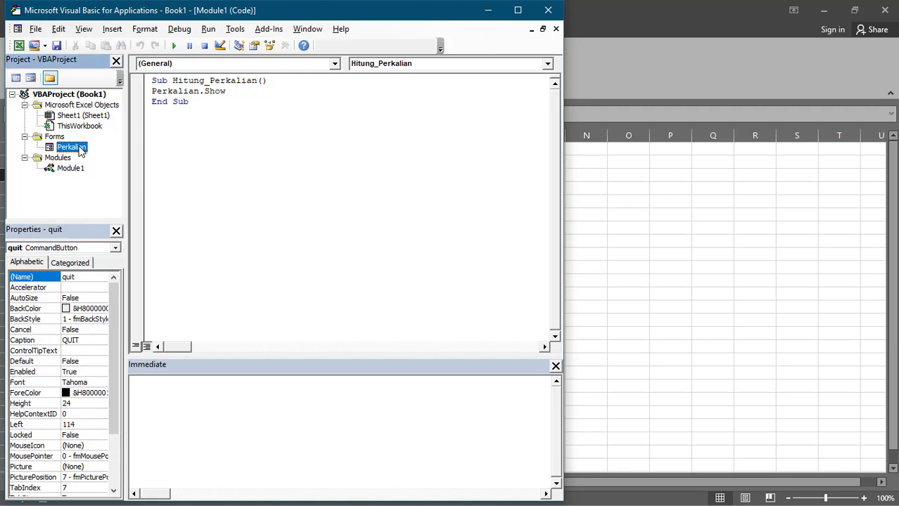
double_click(80, 149)
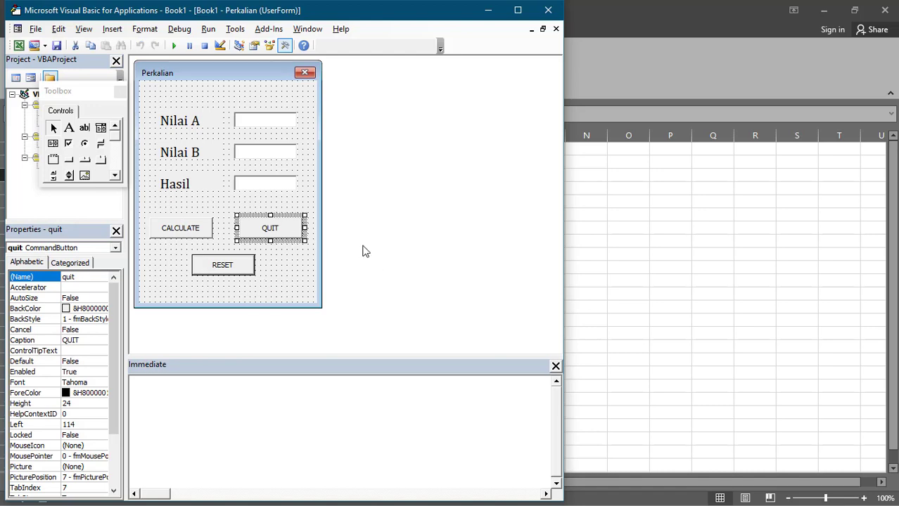
- Place an oval beside the form graphic on Sheet1 and apply the black gradient shape style
left_click(611, 56)
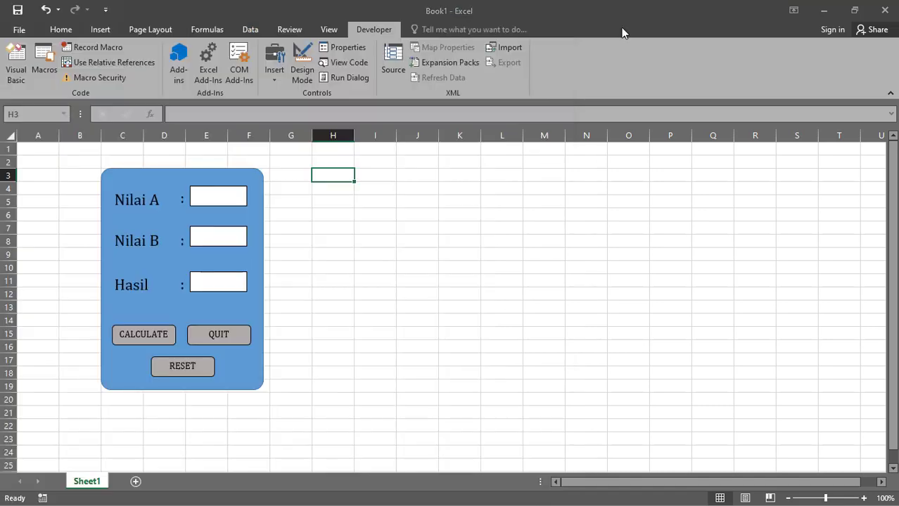
left_click(417, 240)
left_click(316, 213)
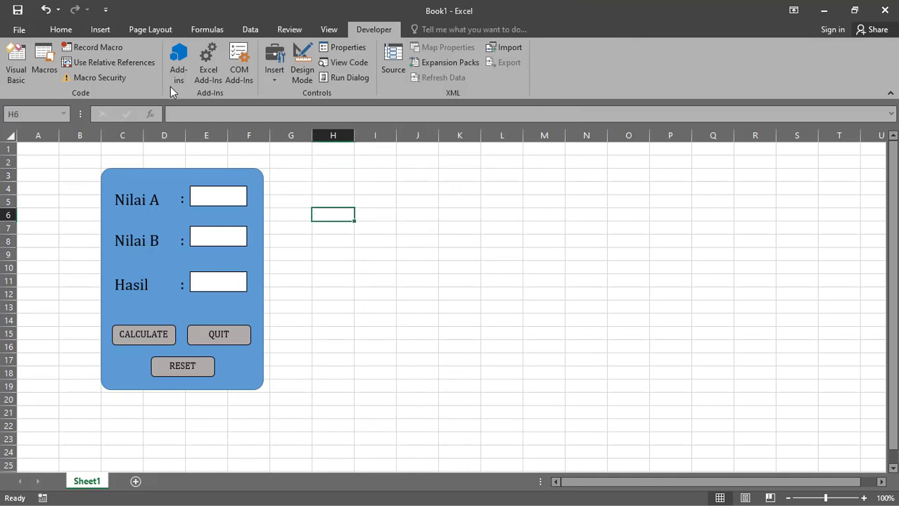
left_click(100, 30)
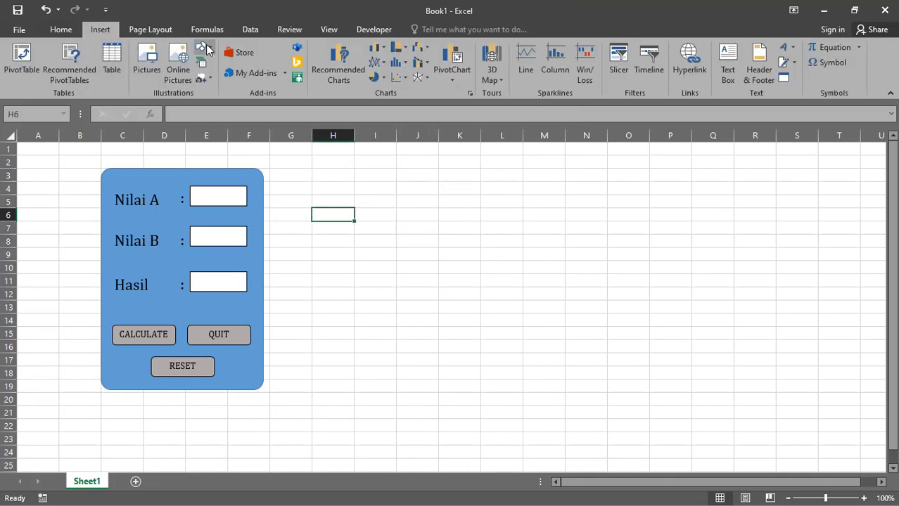
left_click(203, 48)
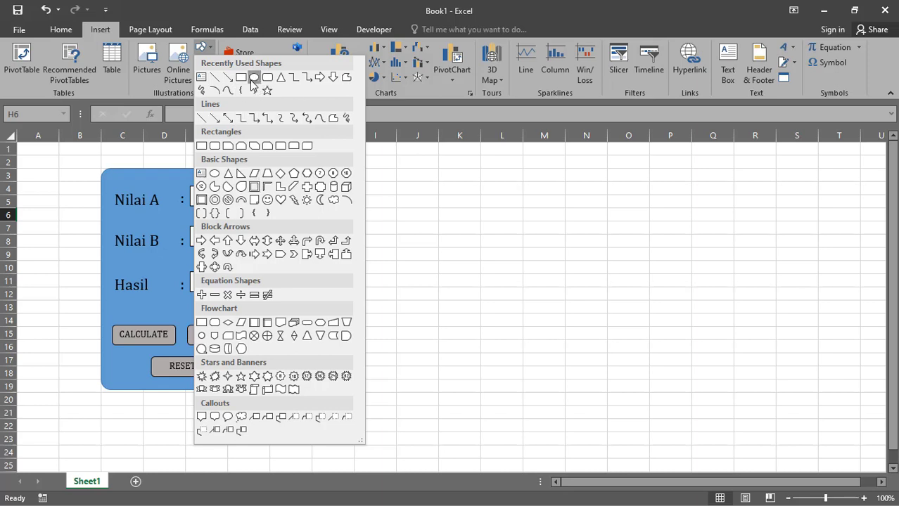
left_click(254, 78)
left_click(340, 197)
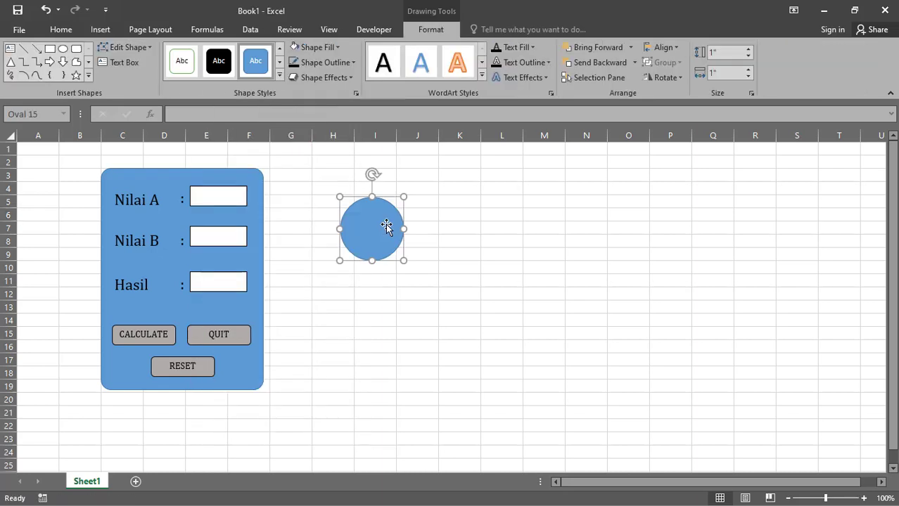
left_click(278, 75)
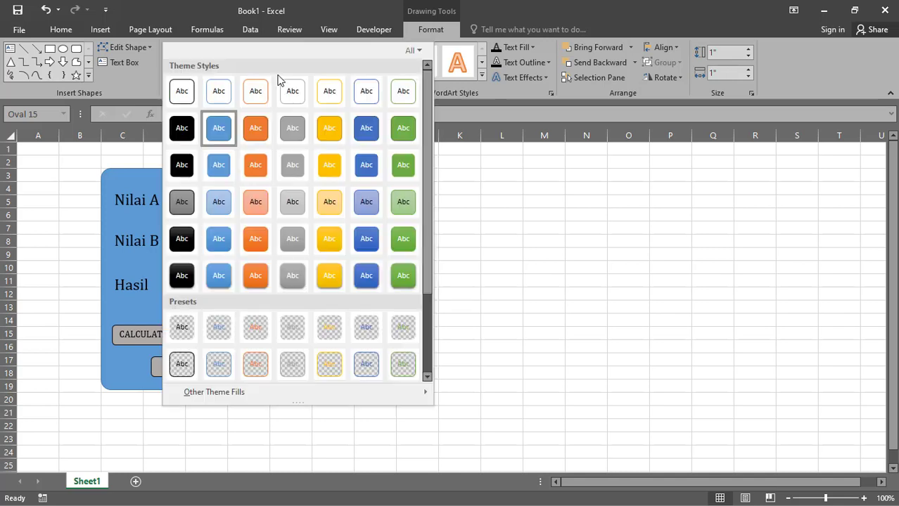
left_click(186, 279)
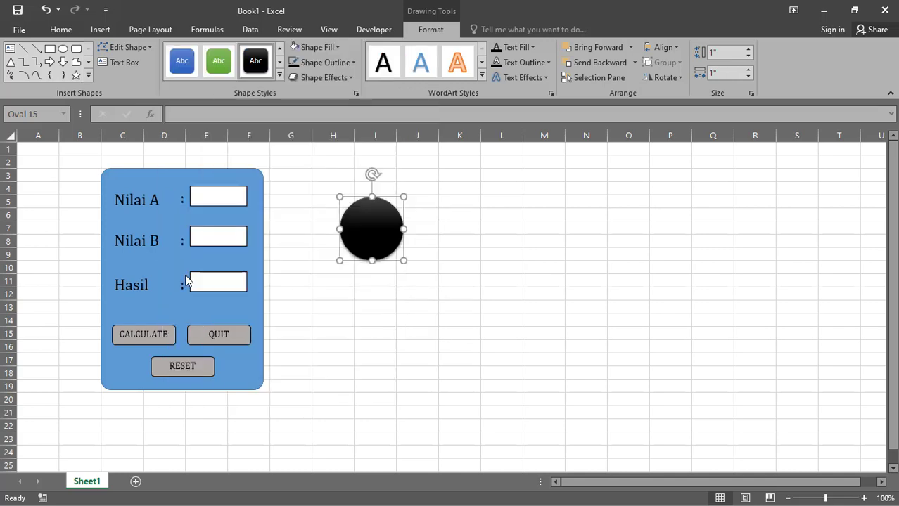
- Type GO in the black circle, centre it and enlarge it to size 28
right_click(366, 223)
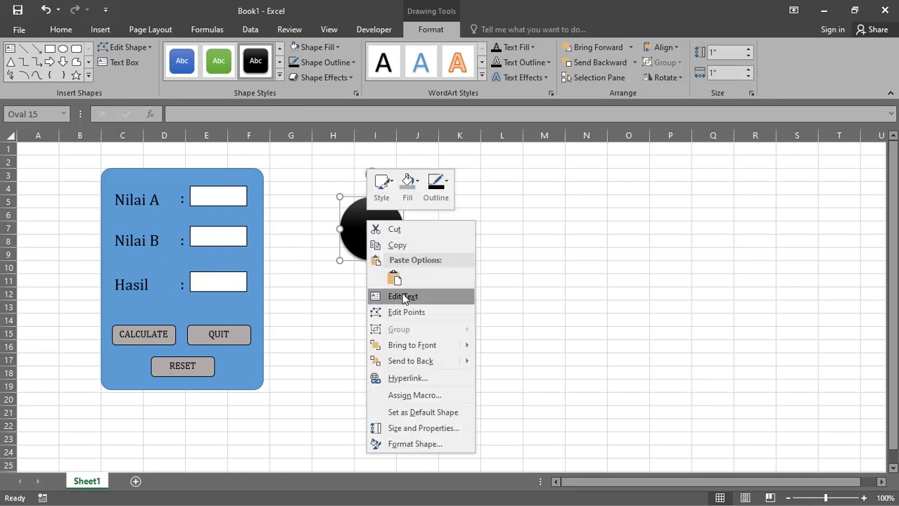
left_click(405, 298)
left_click(360, 257)
type("GO")
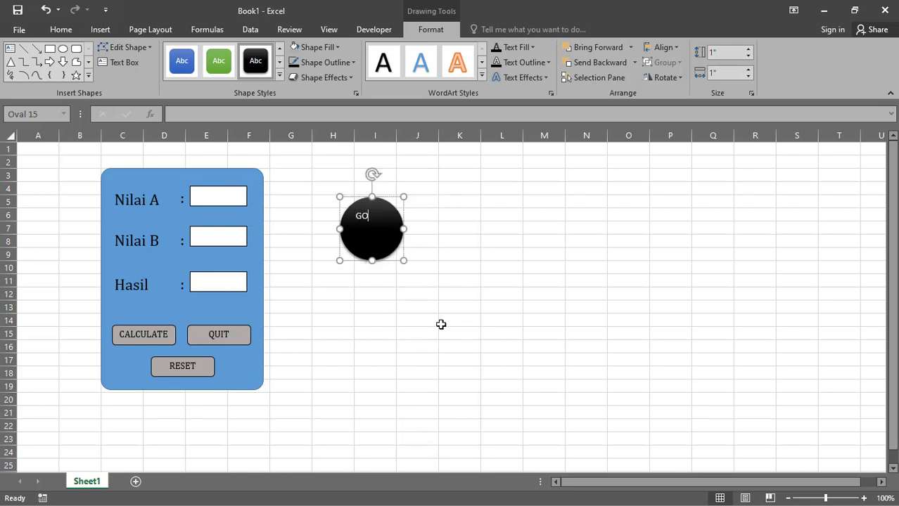
key("ctrl+e")
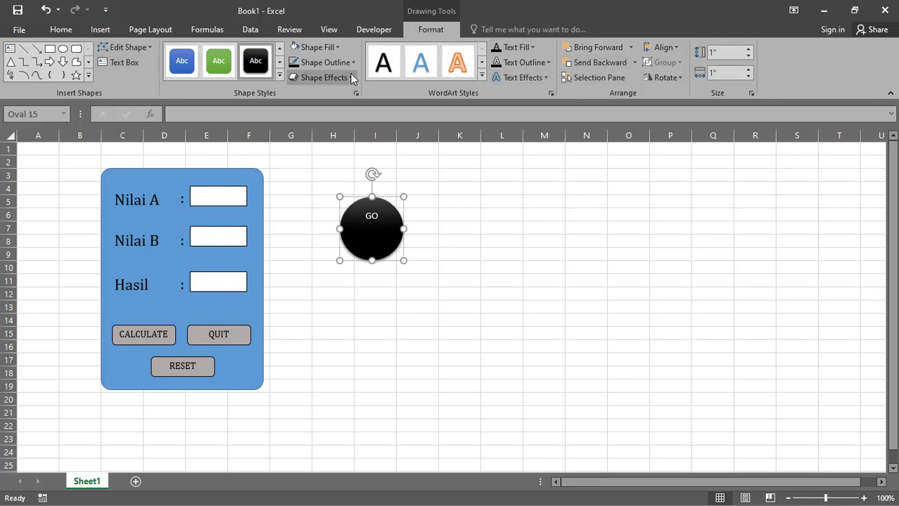
key("ctrl+a")
key("ctrl+bracketright")
key("ctrl+bracketright")
key("ctrl+bracketright")
key("ctrl+bracketright")
key("ctrl+bracketright")
key("ctrl+bracketright")
key("ctrl+bracketleft")
key("ctrl+bracketleft")
key("ctrl+bracketleft")
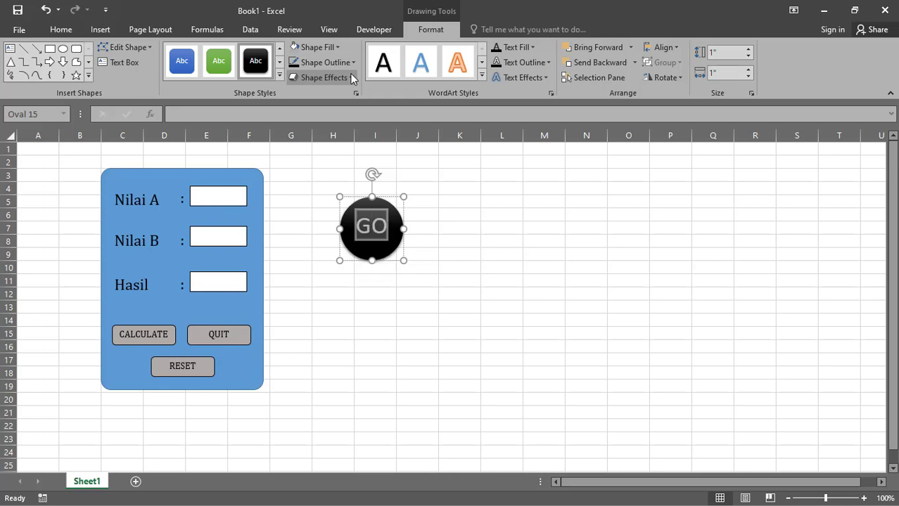
left_click(498, 192)
left_click(392, 210)
- Assign the Hitung_Perkalian macro to the GO circle, then deselect the shape
right_click(393, 210)
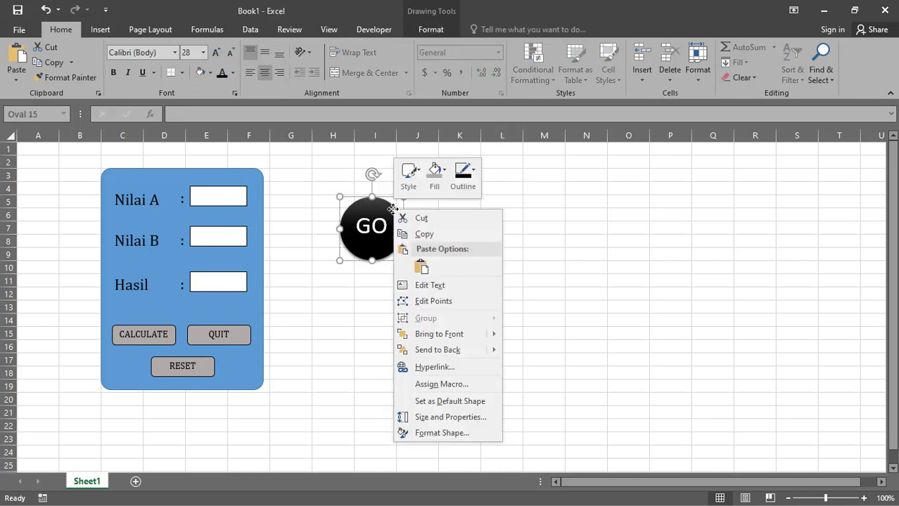
left_click(443, 385)
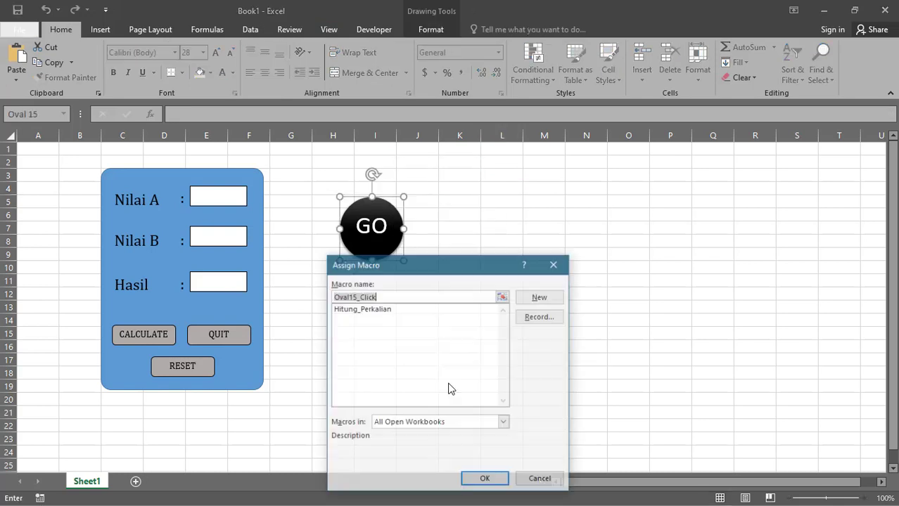
left_click(378, 308)
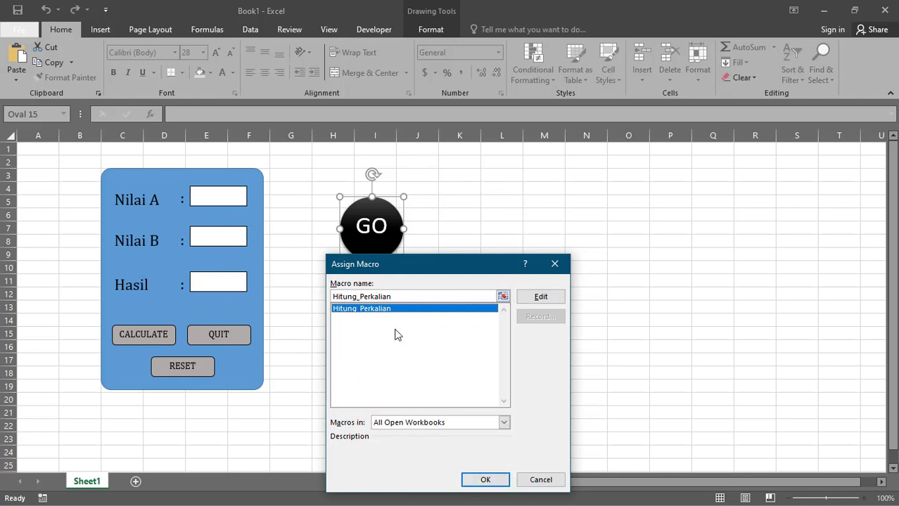
left_click(485, 479)
left_click(428, 293)
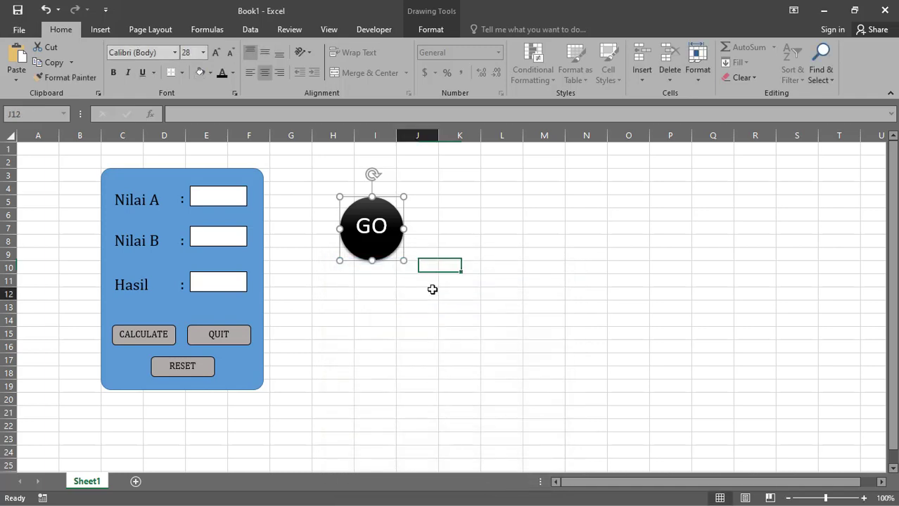
left_click(496, 323)
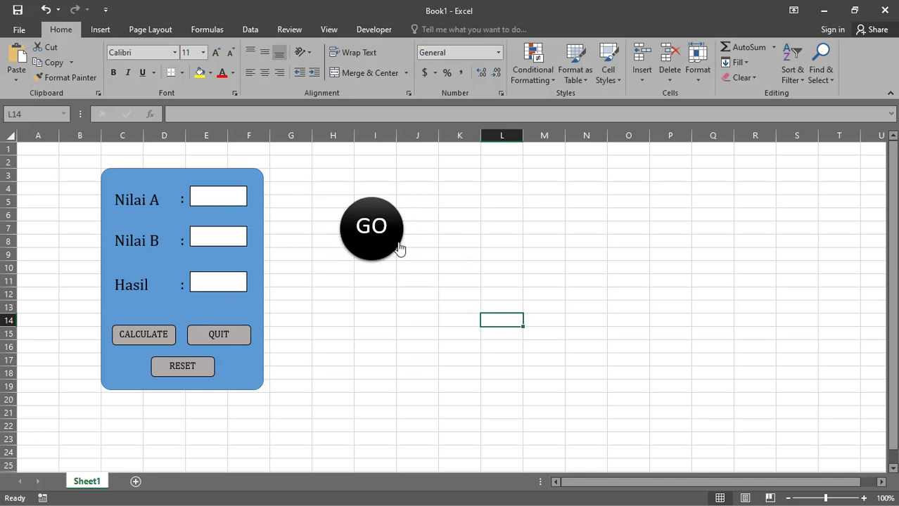
- Launch the Perkalian form from GO, compute 3 × 5 = 15, then RESET, triggering run-time error 361
left_click(402, 333)
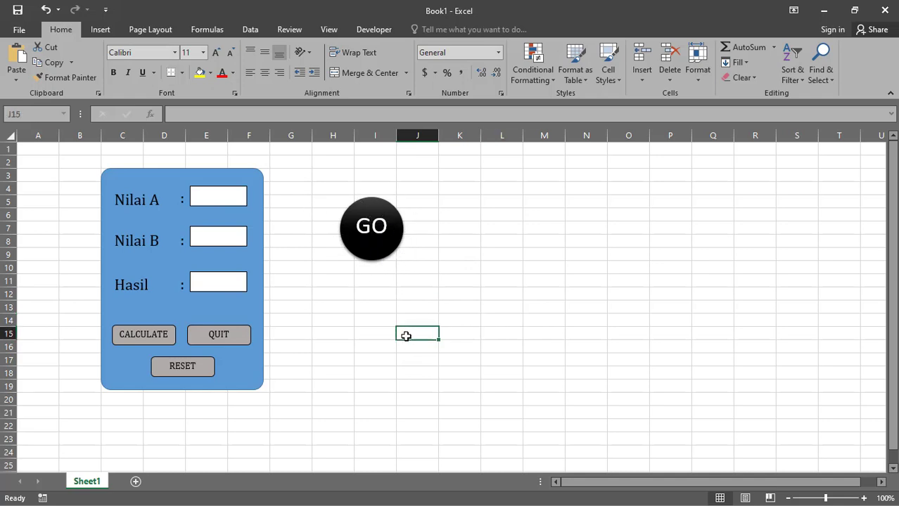
left_click(371, 231)
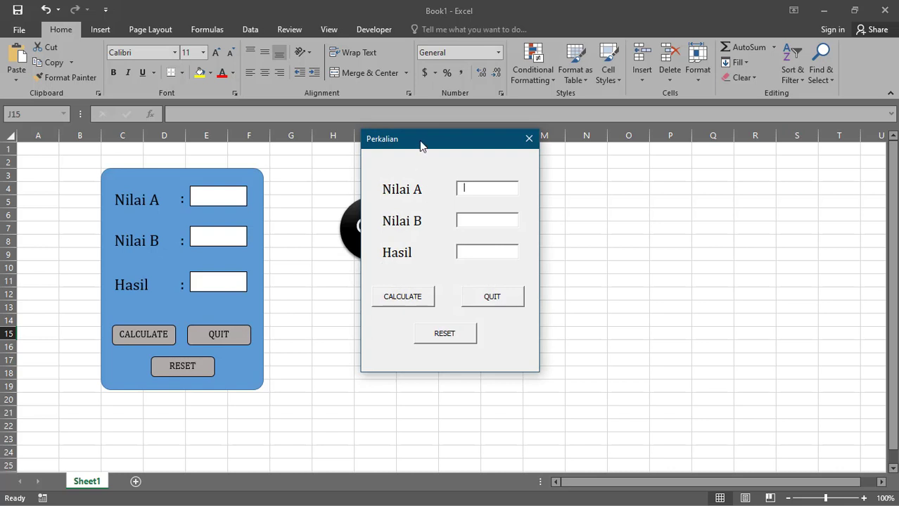
left_click_drag(421, 135, 540, 132)
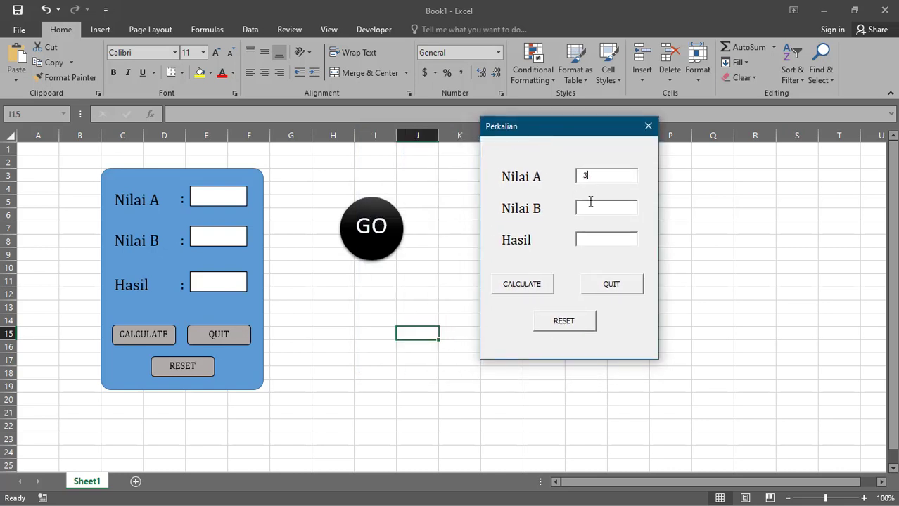
left_click(529, 287)
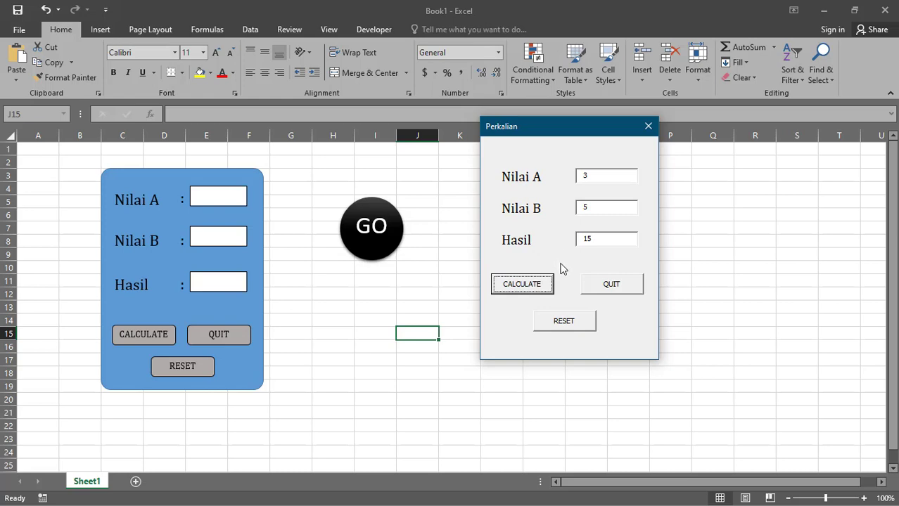
left_click(567, 326)
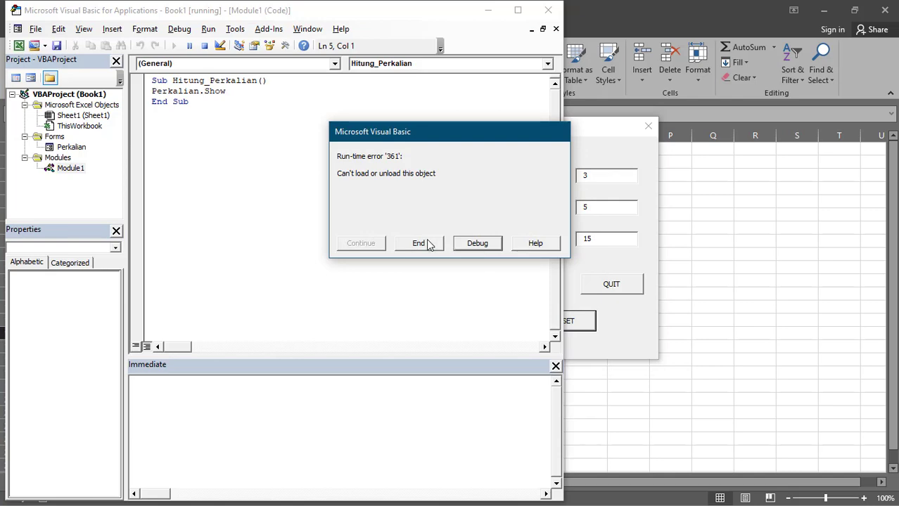
- Change the reset routine's line to Unload Perkalian without parentheses, then resume running the form
left_click(470, 245)
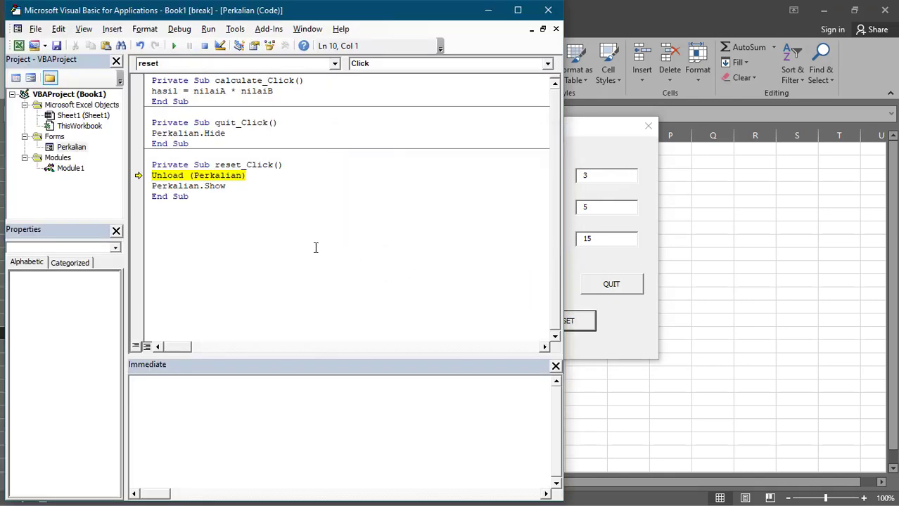
left_click(226, 187)
key("BackSpace")
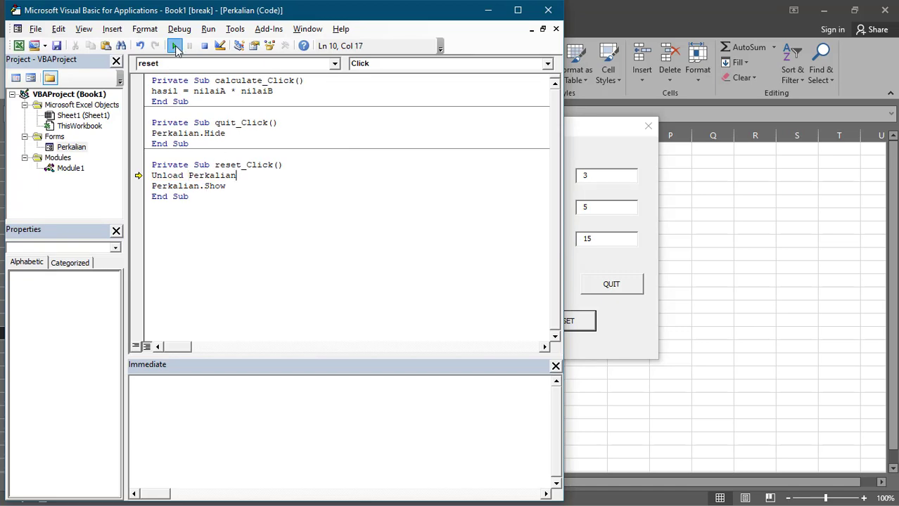
left_click(174, 46)
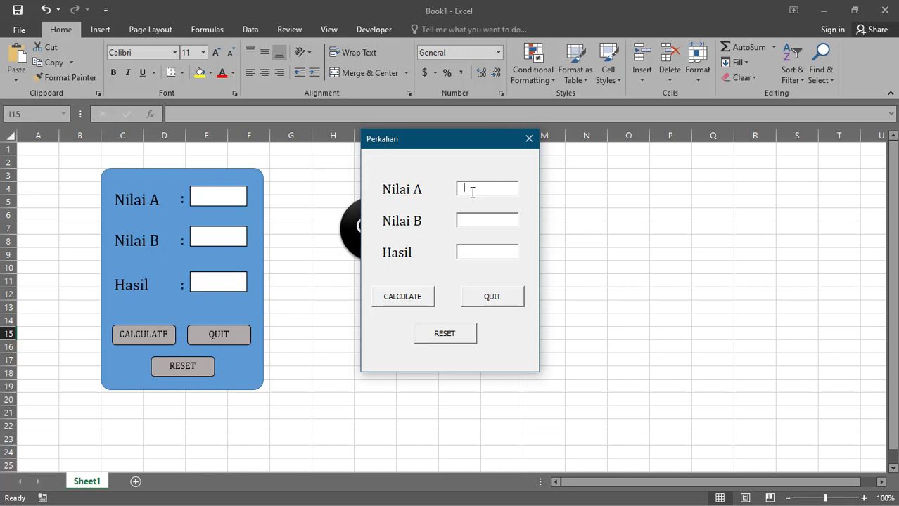
- Run two calculations on the Perkalian form, including 5 × 100 = 500, resetting the fields after each
type("4")
left_click(418, 299)
left_click(442, 334)
left_click(461, 224)
type("100")
left_click(417, 299)
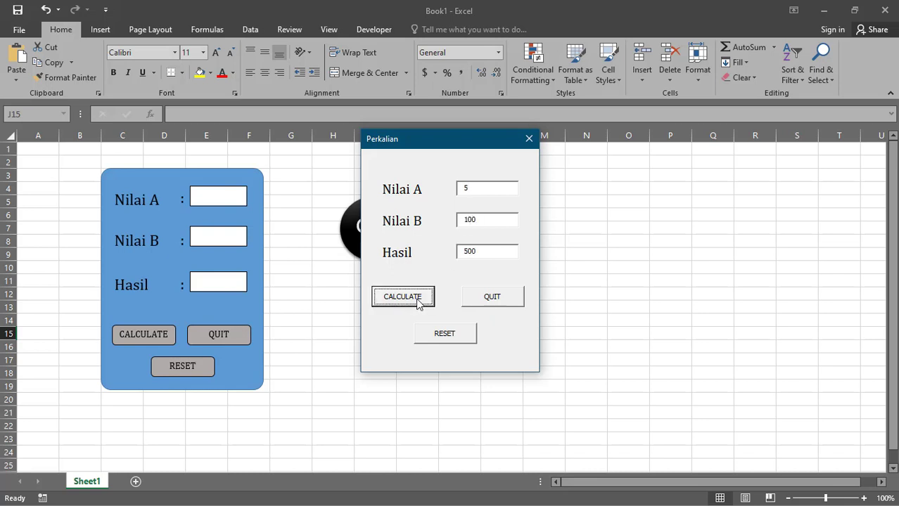
left_click(458, 337)
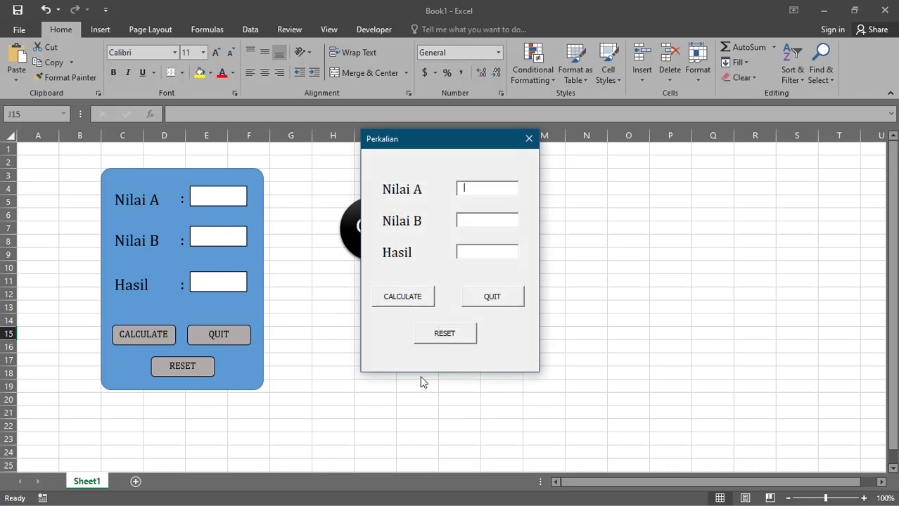
- Quit the Perkalian form and click empty cells on Sheet1
left_click(490, 300)
left_click(489, 295)
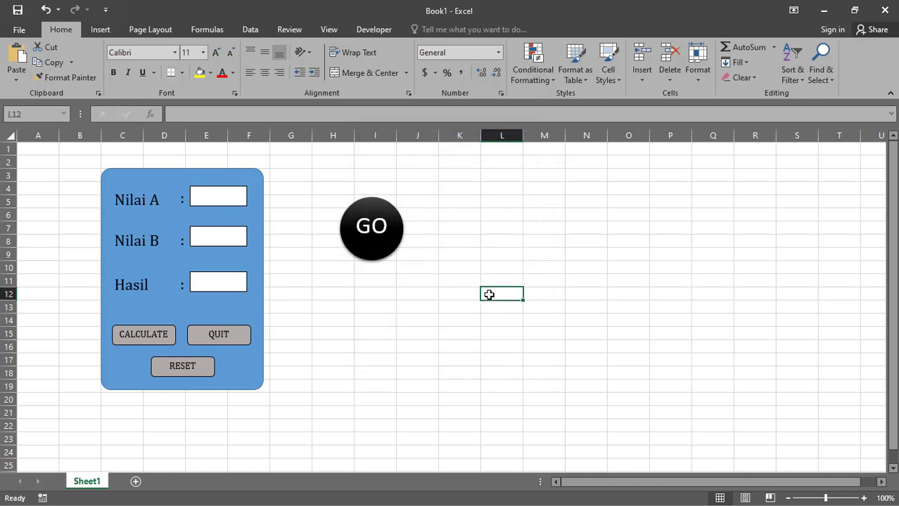
left_click(414, 245)
left_click(473, 261)
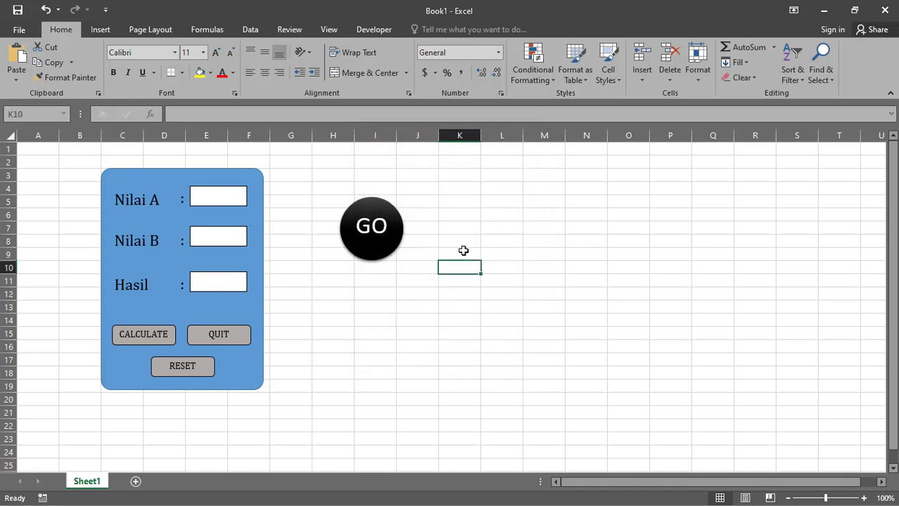
left_click(462, 250)
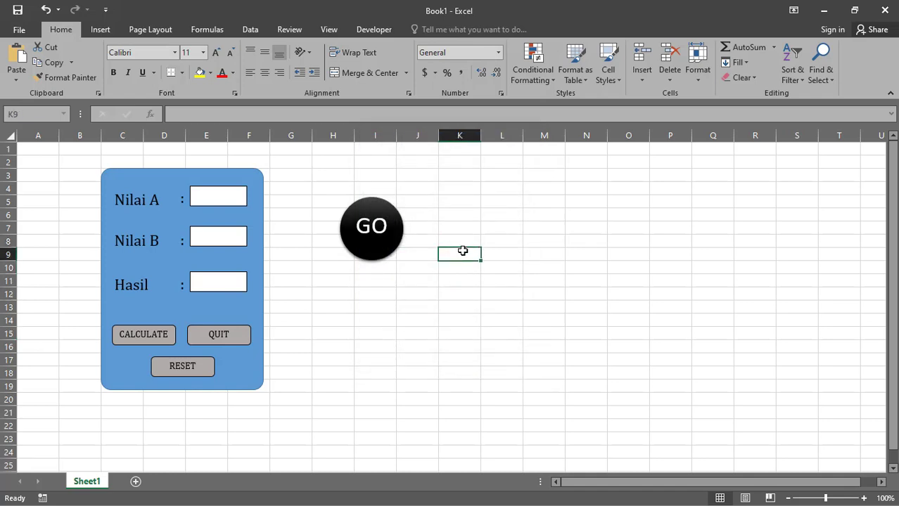